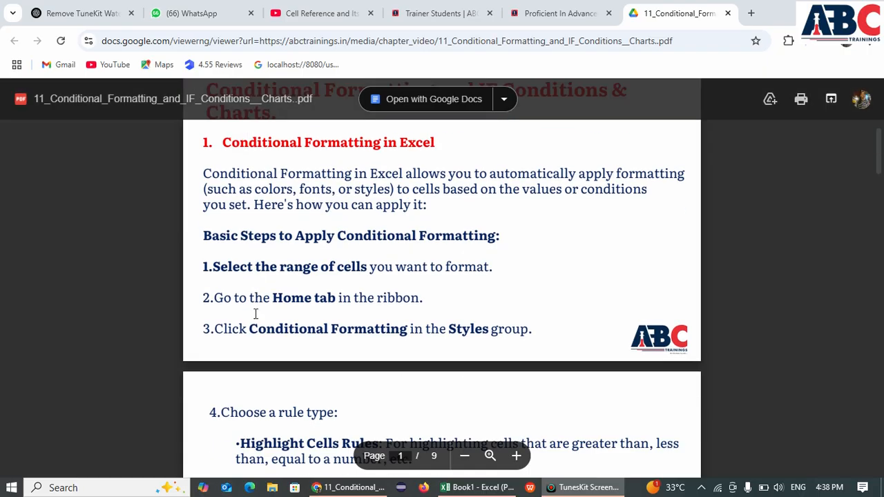
Read the PDF notes on conditional formatting rule types, the greater-than example and custom formula rules.
scroll(356, 338, "down", 6)
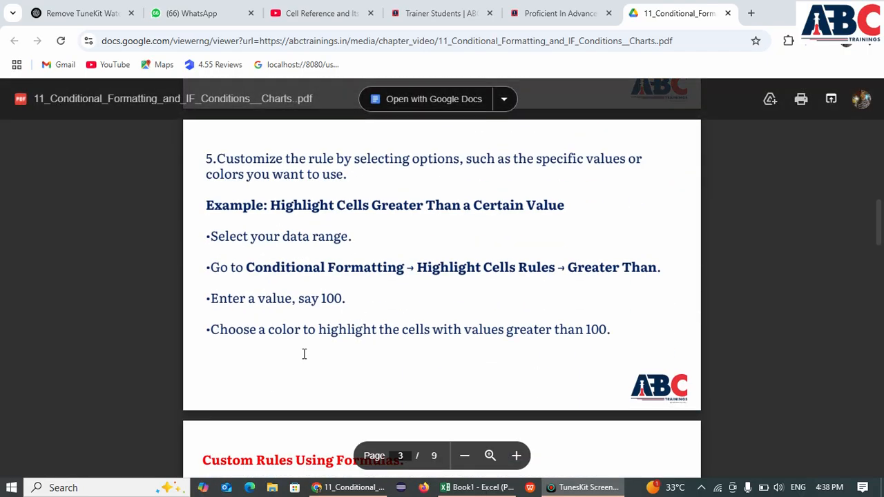
scroll(405, 296, "down", 4)
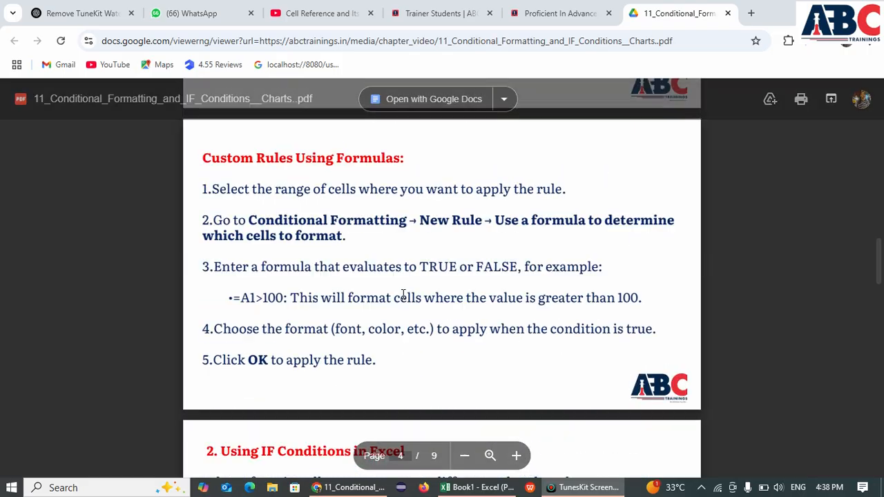
scroll(405, 293, "up", 8)
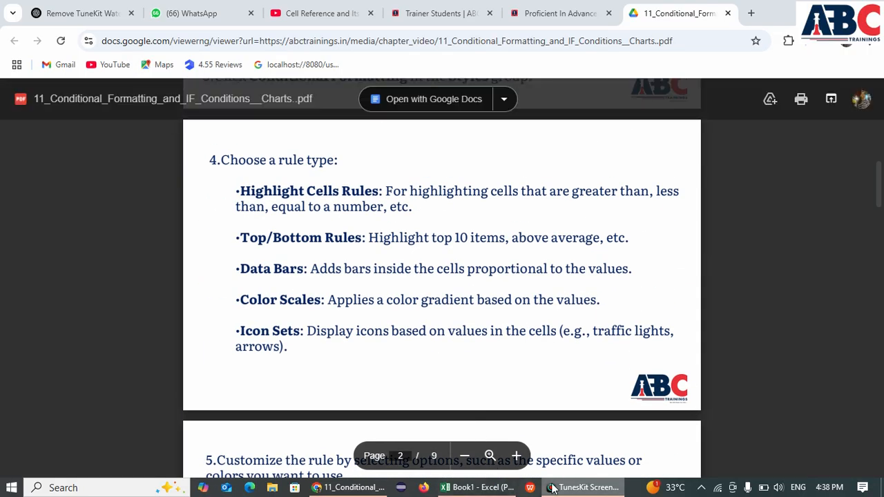
Switch to the Book1 workbook in Excel and open Sheet2.
left_click(478, 488)
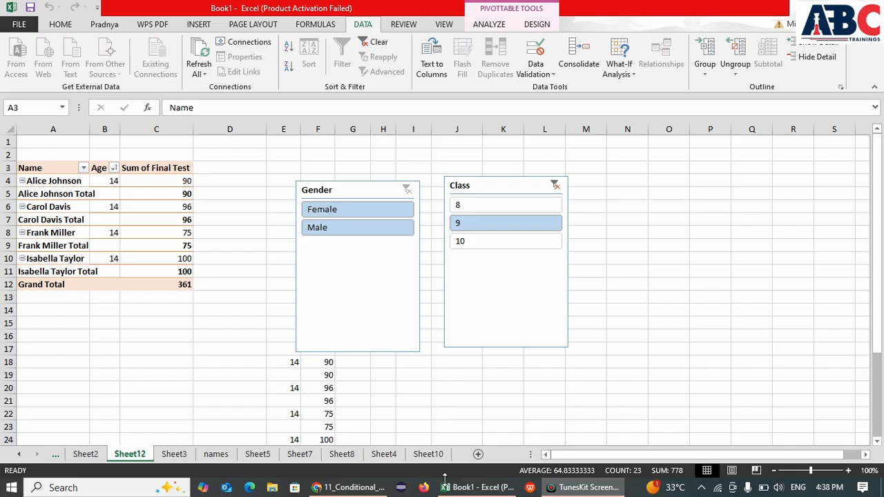
left_click(181, 361)
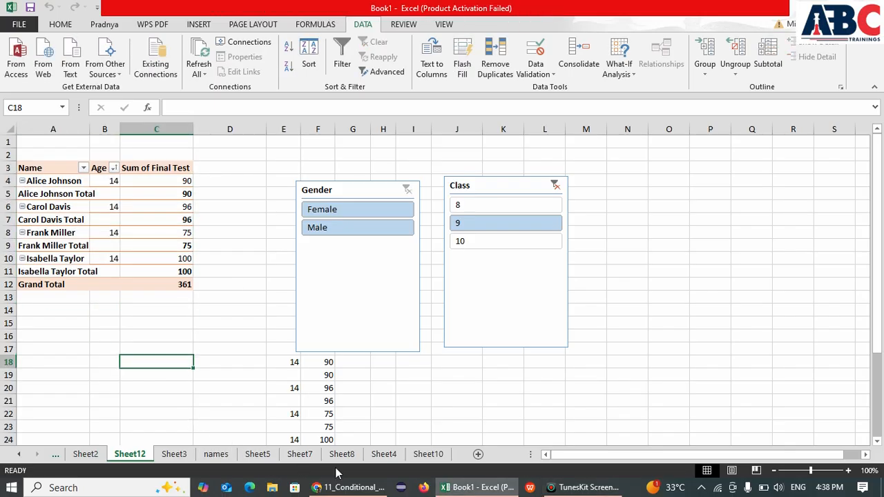
left_click(88, 456)
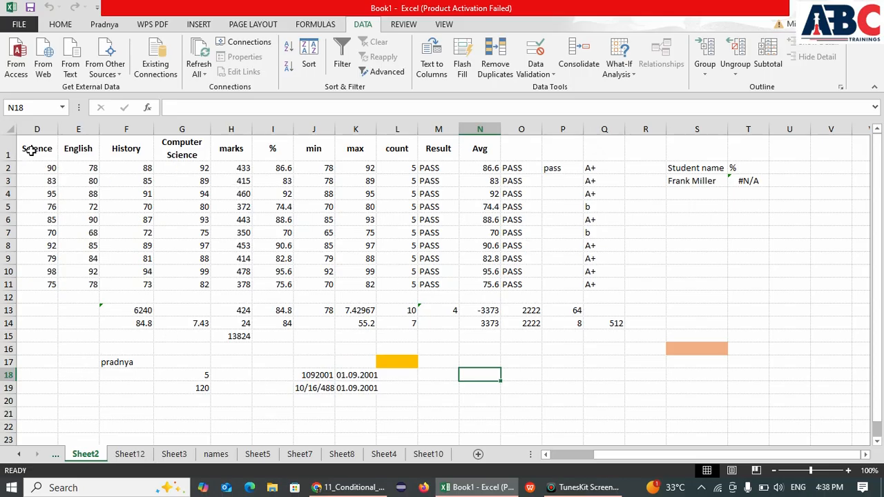
Highlight the cells in D1:N11 that are greater than 90 with Light Red Fill with Dark Red Text.
left_click_drag(26, 145, 483, 279)
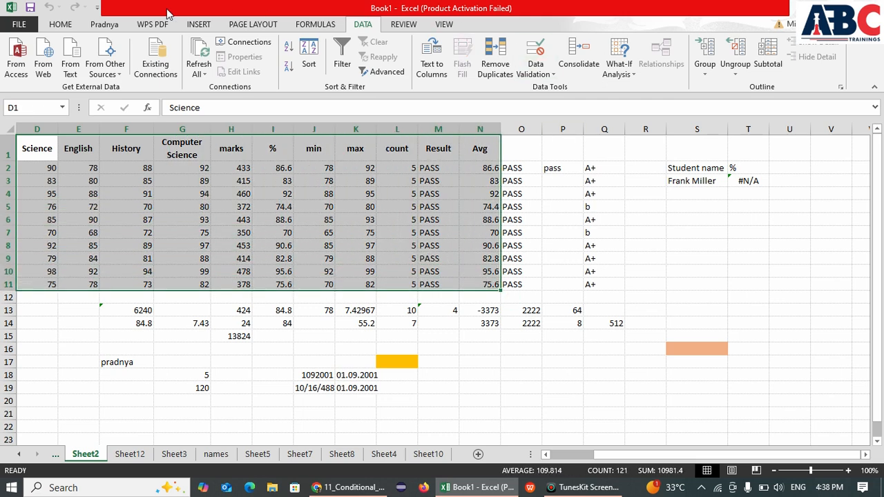
left_click(59, 25)
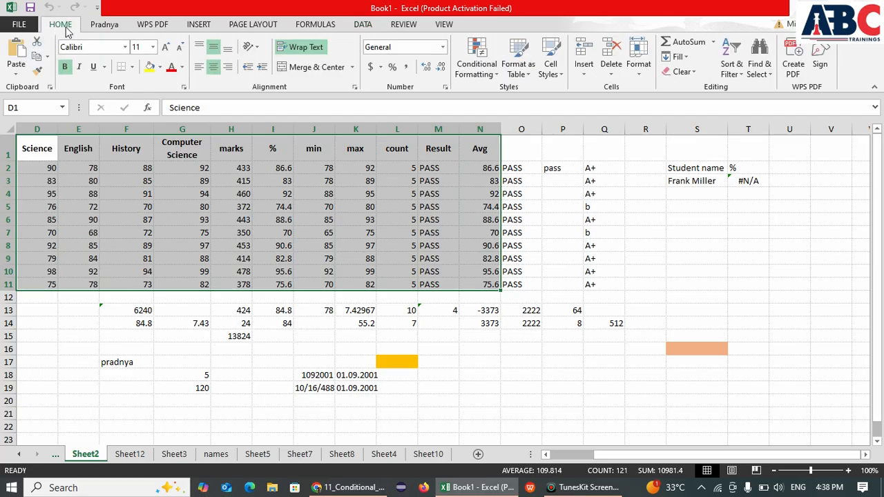
left_click(494, 76)
mouse_move(499, 100)
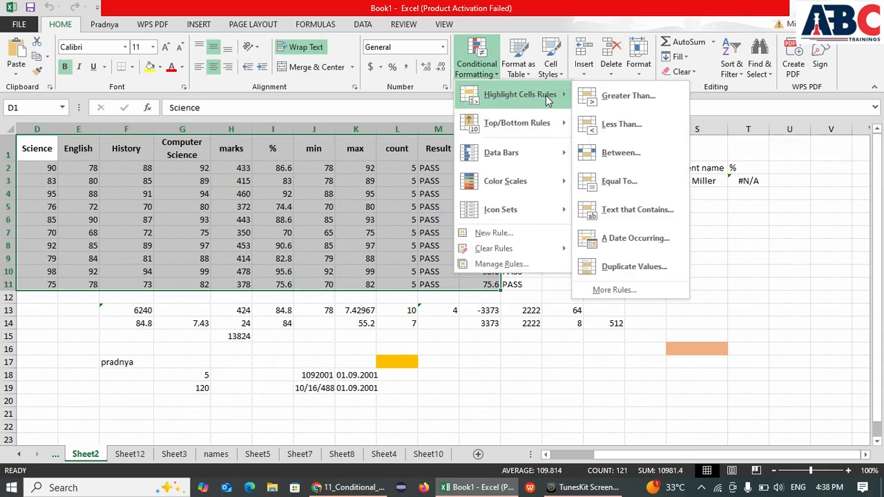
left_click(626, 99)
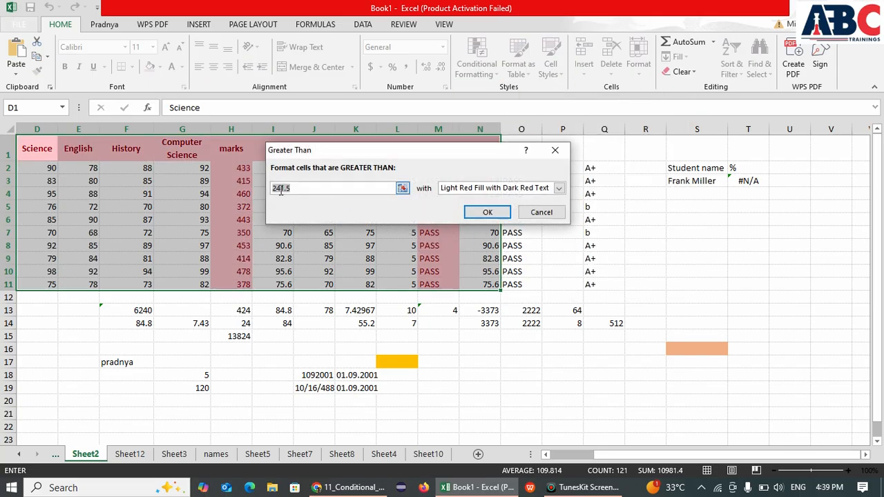
left_click(296, 188)
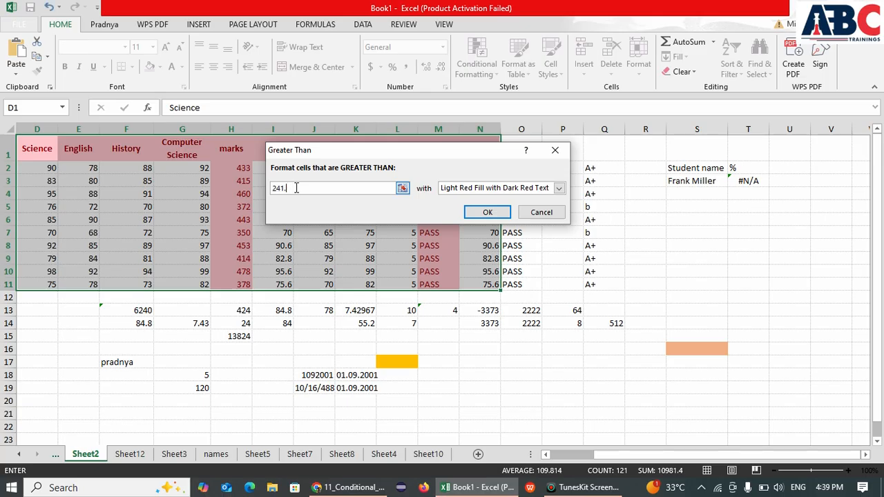
key("BackSpace")
key("BackSpace")
key("BackSpace")
key("BackSpace")
key("BackSpace")
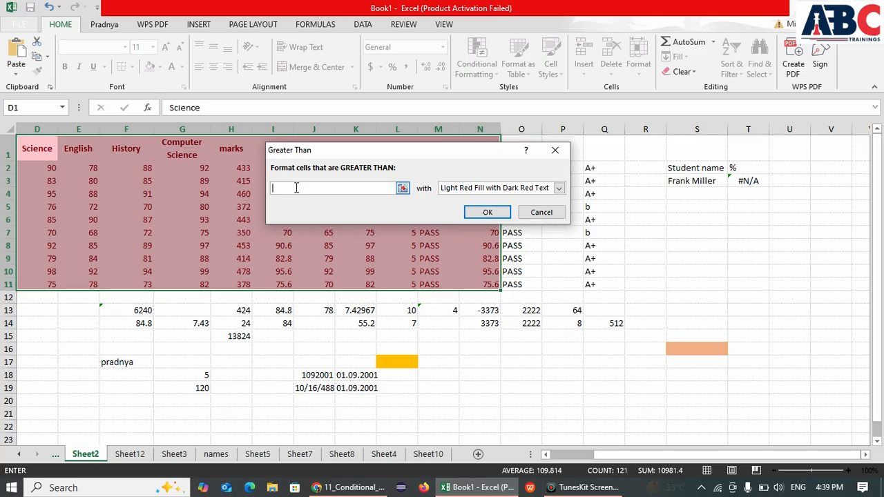
type("90")
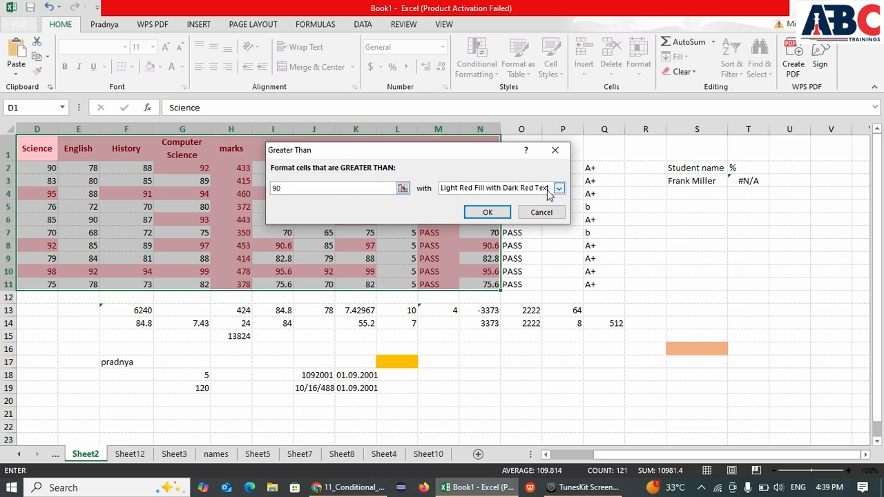
left_click(488, 213)
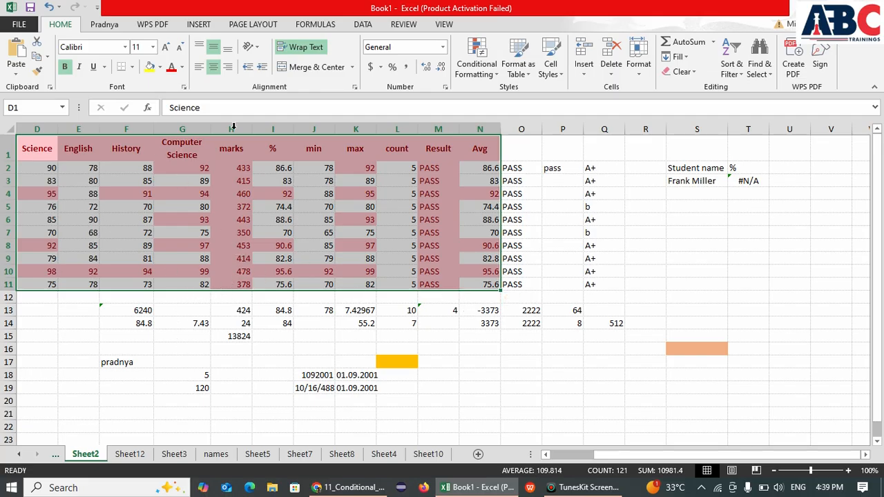
Clear the conditional formatting rules from the selected range D1:N11 and deselect it.
left_click(496, 76)
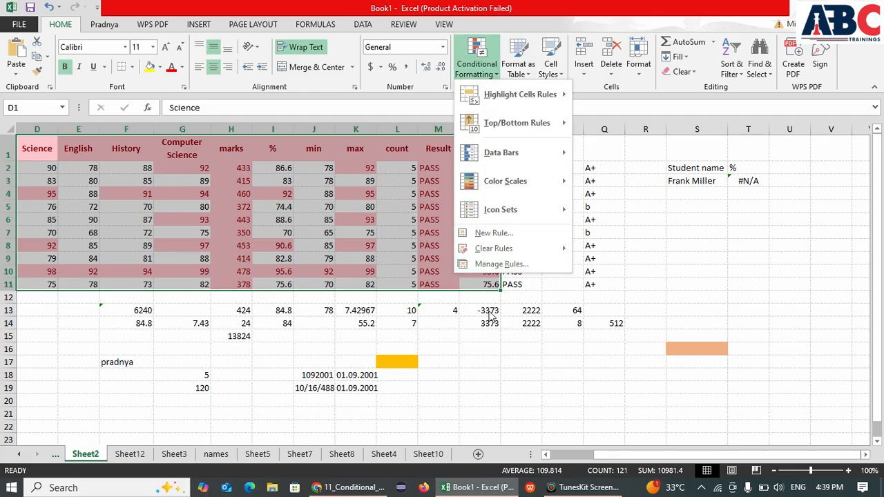
mouse_move(489, 252)
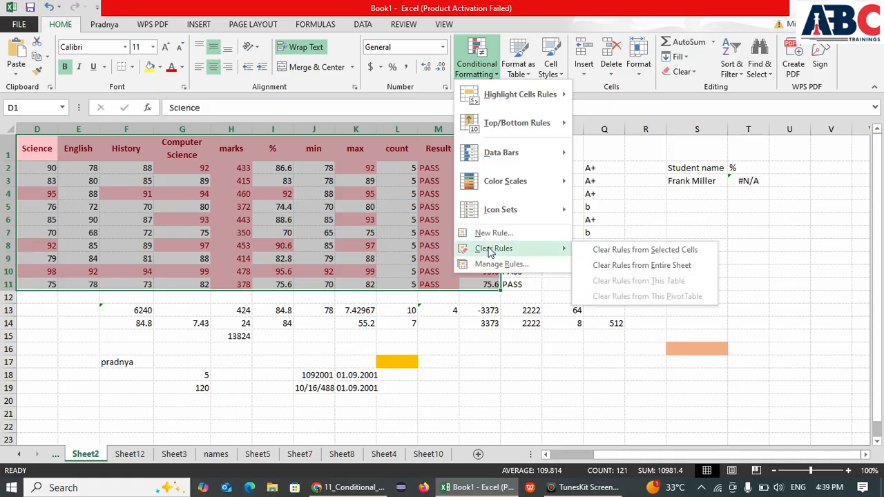
left_click(637, 252)
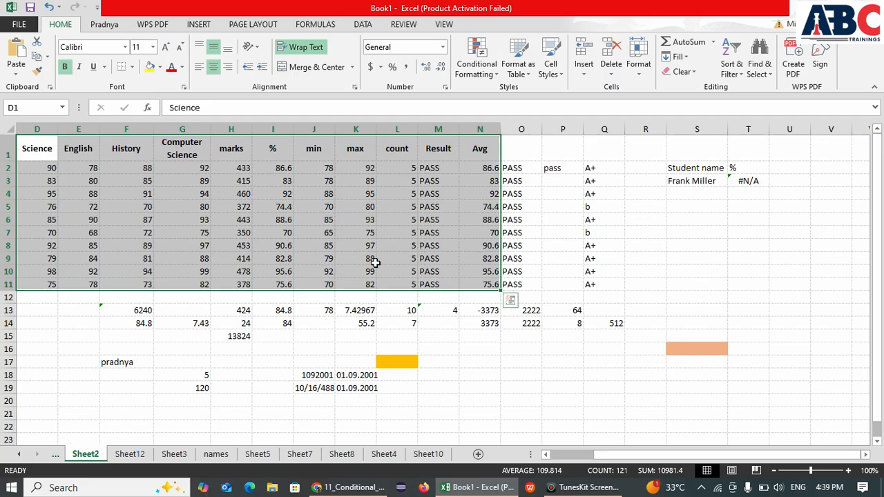
left_click(266, 257)
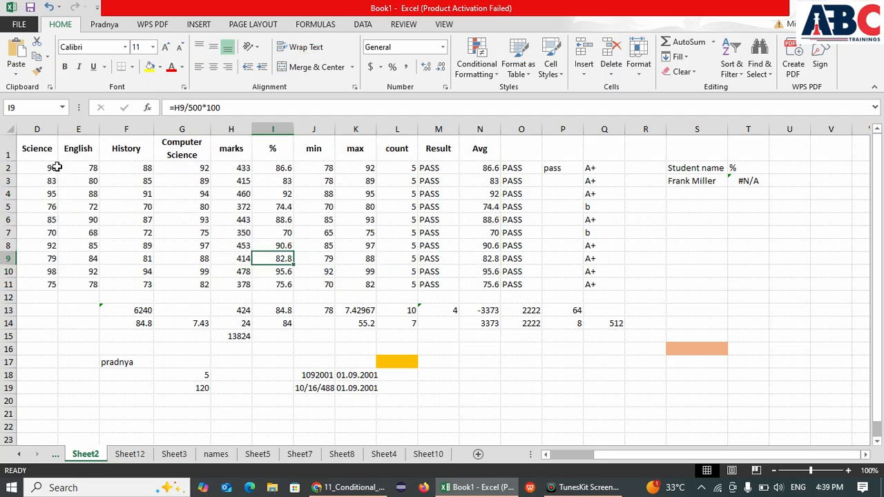
Add a Less Than rule to D1:G11 that formats values below 35 with Yellow Fill with Dark Yellow Text.
left_click_drag(25, 145, 209, 285)
left_click(475, 73)
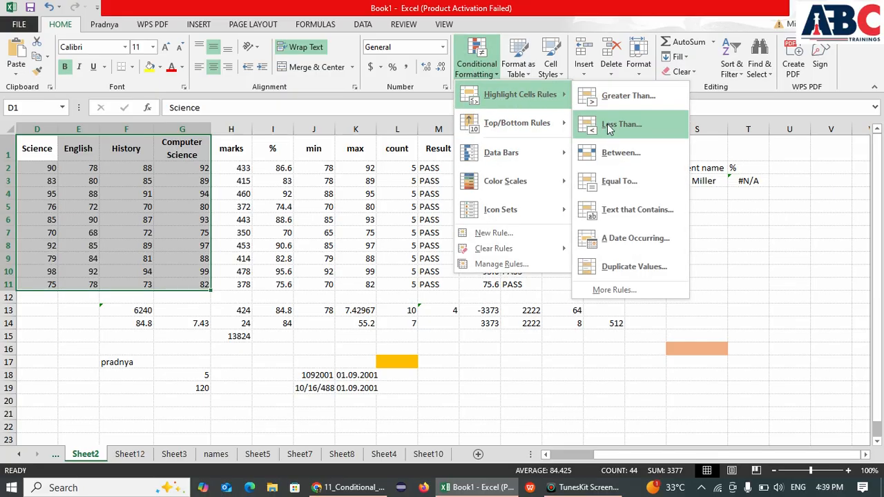
left_click(608, 124)
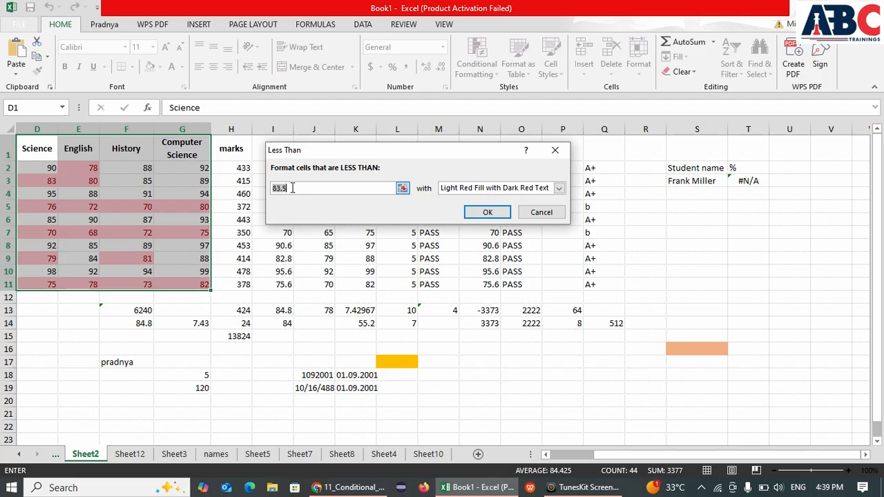
key("BackSpace")
key("BackSpace")
key("BackSpace")
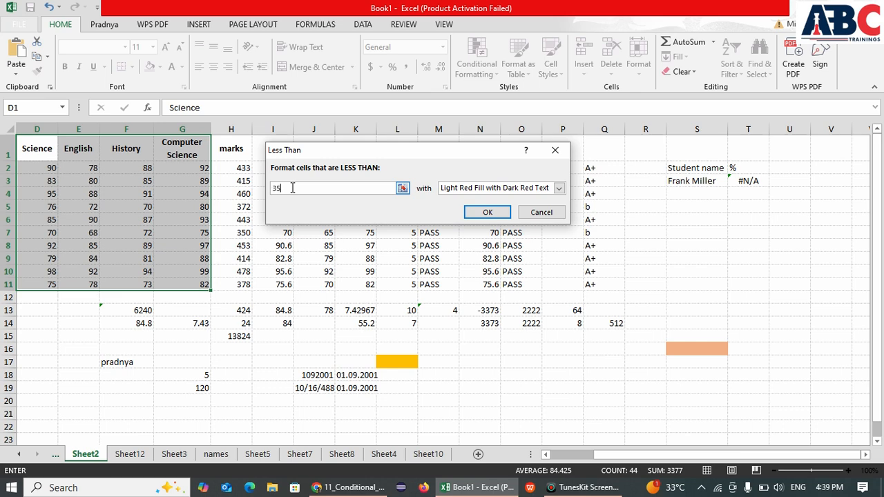
left_click(559, 188)
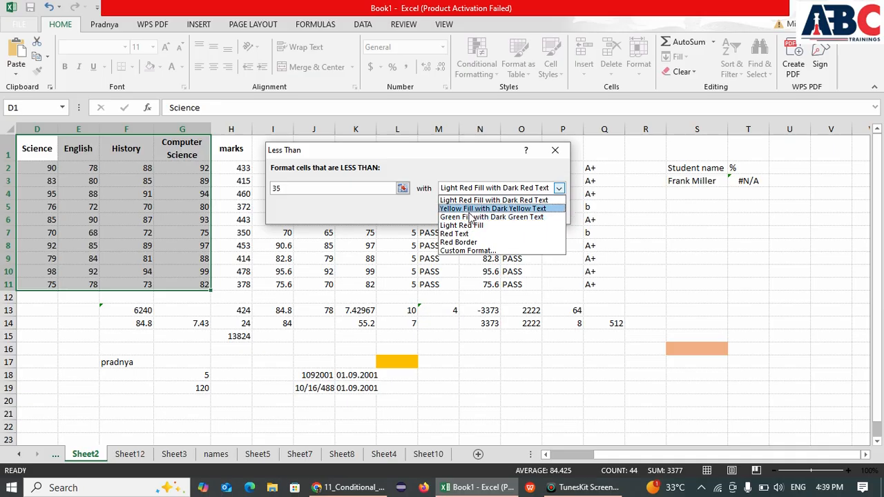
left_click(476, 209)
left_click(512, 211)
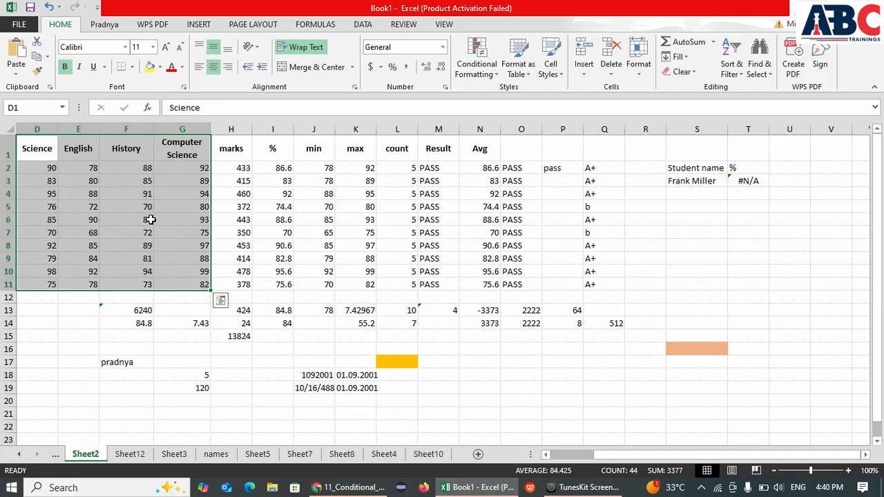
Add another Less Than rule to D1:G11 for values below 83.5, using Light Red Fill with Dark Red Text.
left_click(488, 69)
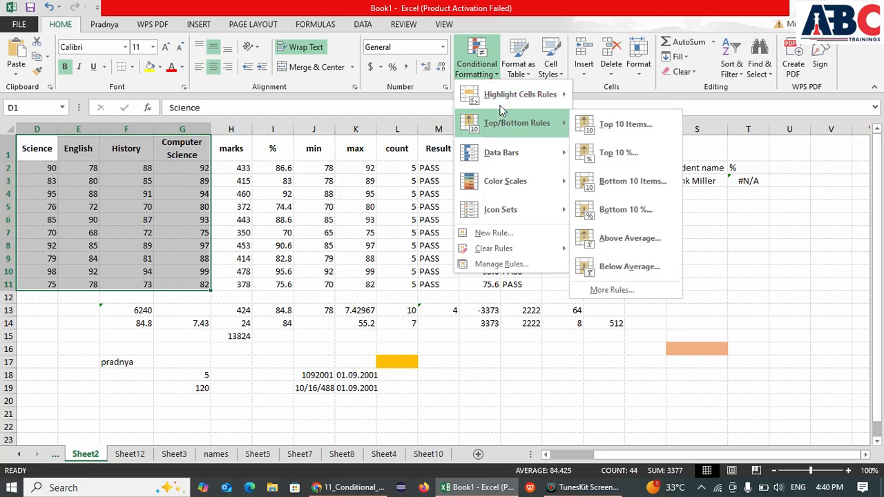
mouse_move(539, 94)
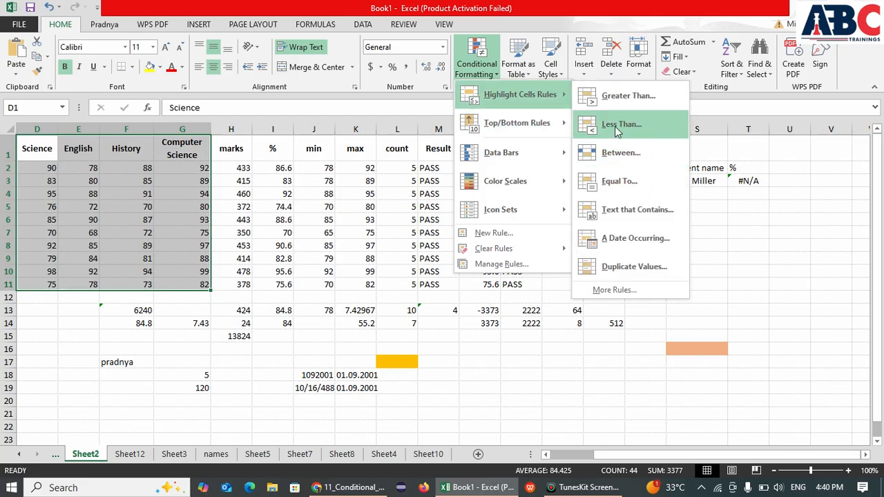
left_click(619, 125)
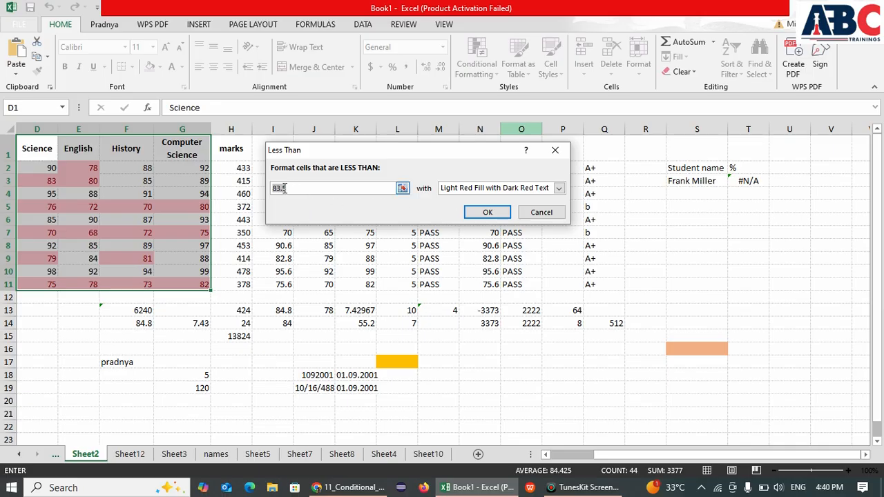
left_click(488, 212)
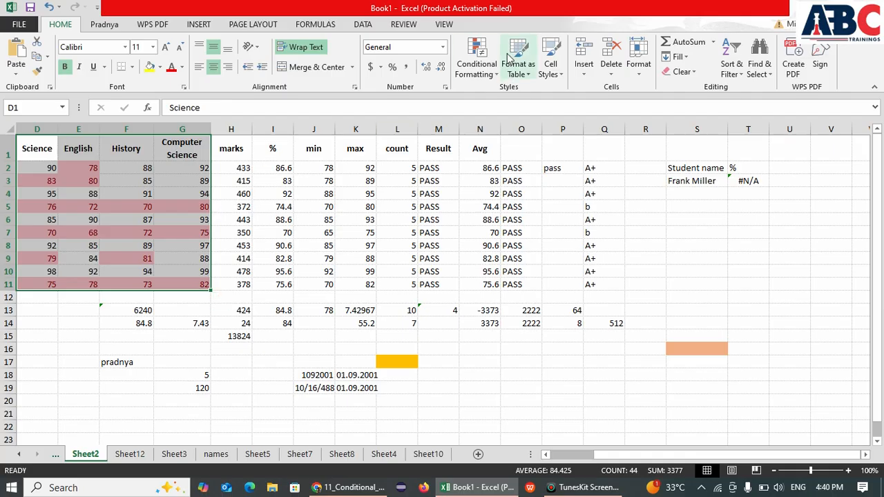
Start a Between highlight rule for D1:G11 with limits of 70 and 90.
left_click(477, 69)
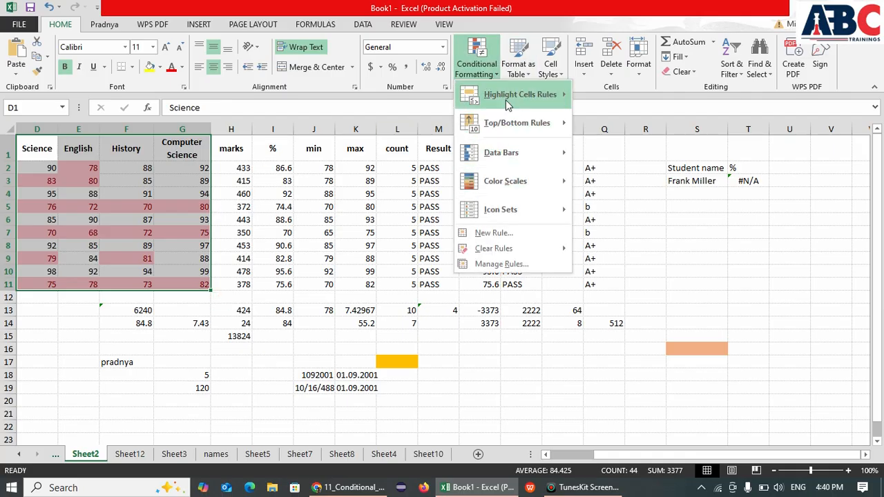
mouse_move(549, 97)
left_click(612, 153)
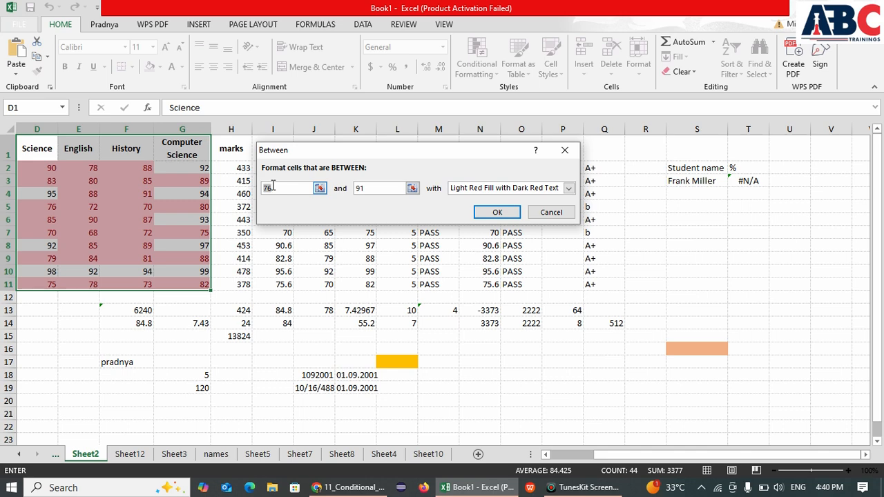
left_click(361, 189)
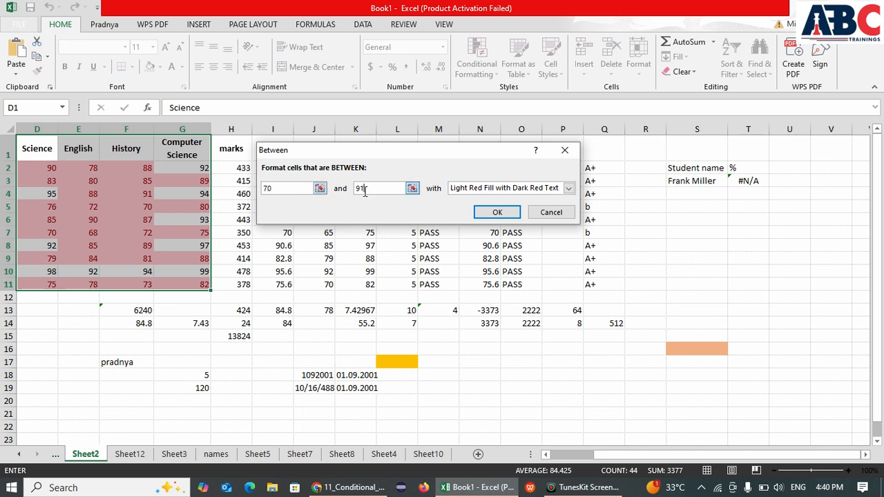
key("BackSpace")
type("0")
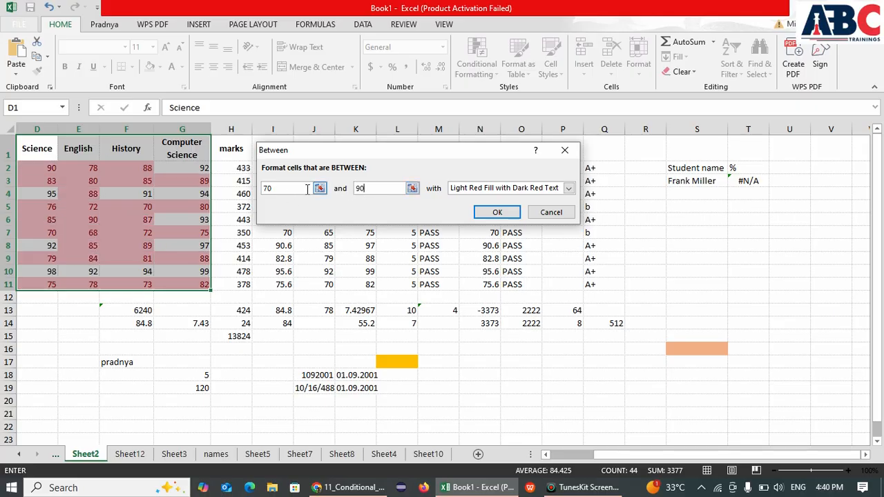
Apply the Between rule on D1:G11 with a custom format that uses a green background fill.
left_click(568, 189)
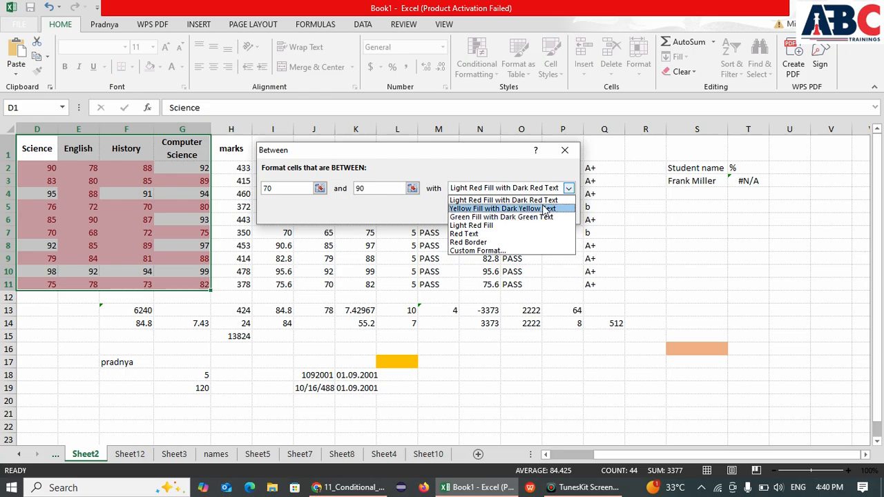
left_click(509, 251)
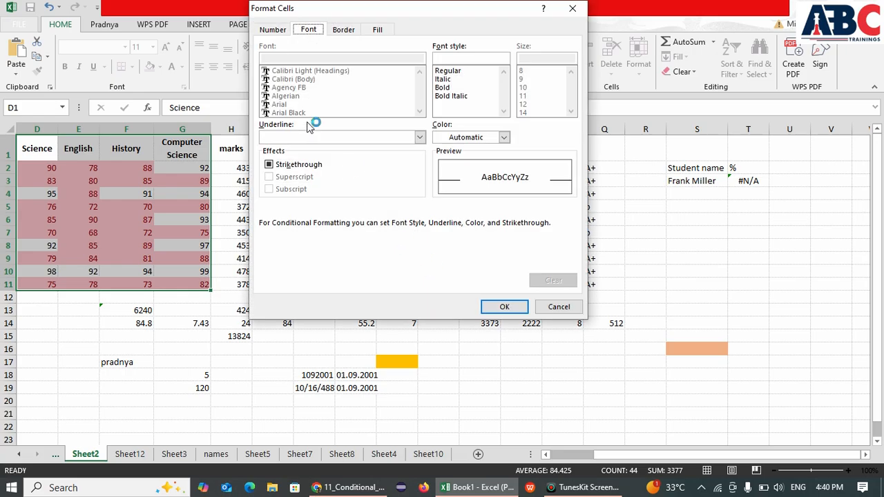
left_click(380, 30)
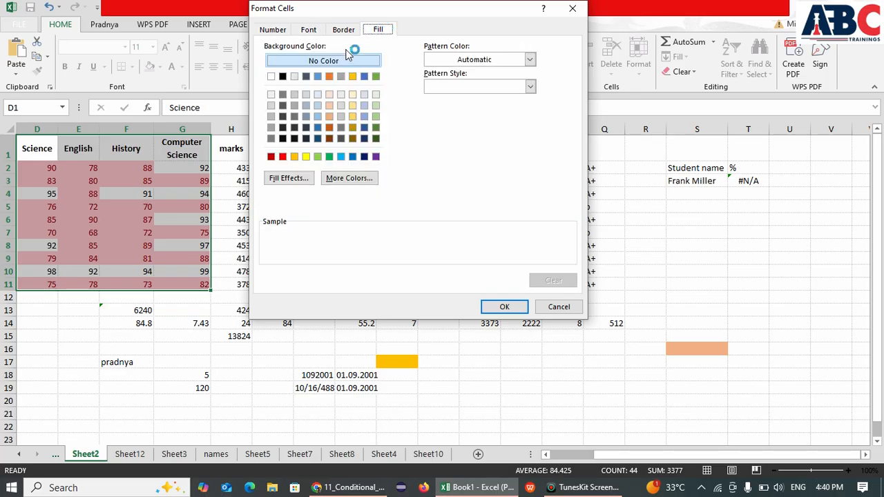
left_click(377, 117)
left_click(504, 307)
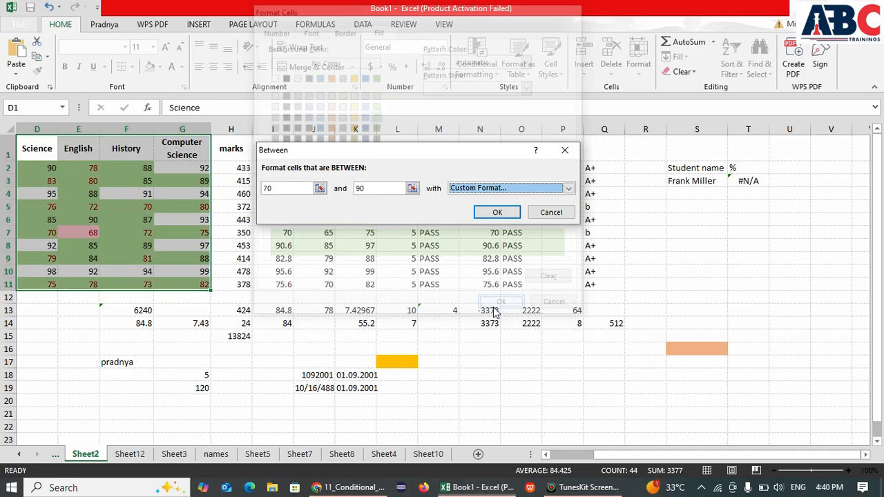
left_click(499, 212)
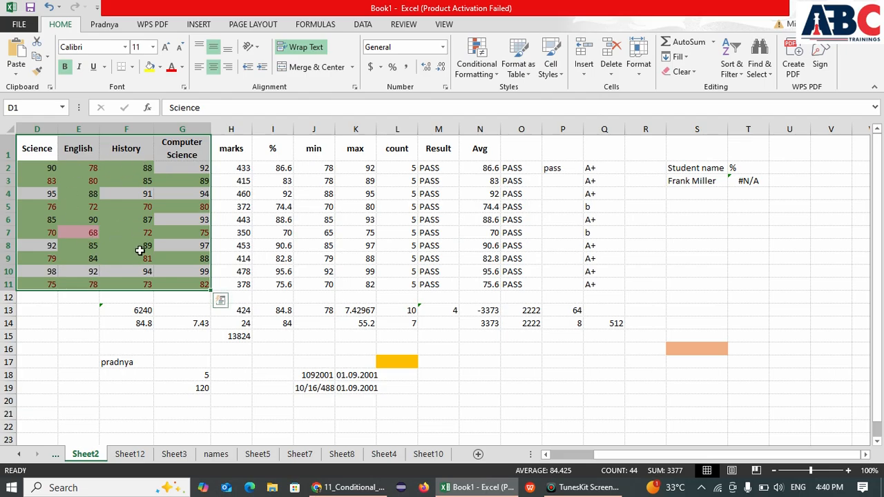
Add a Top 10 Items rule to D1:G11 with rank 10 and Light Red Fill with Dark Red Text.
left_click(483, 69)
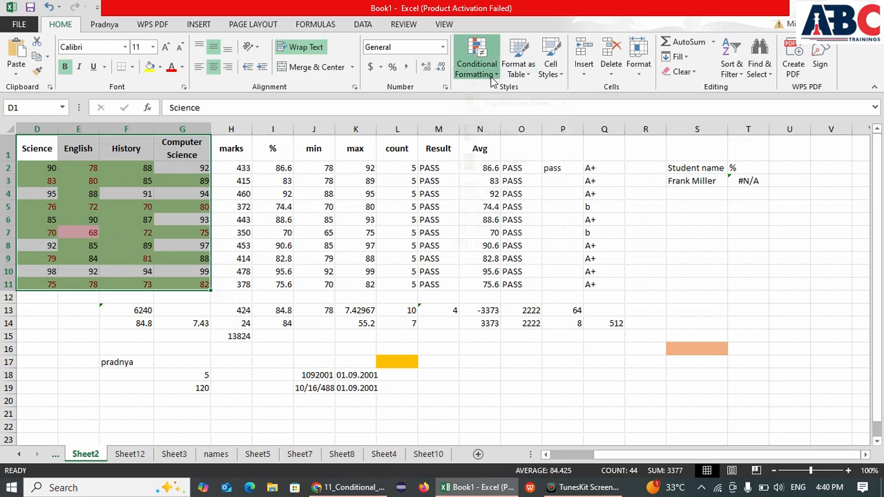
mouse_move(505, 122)
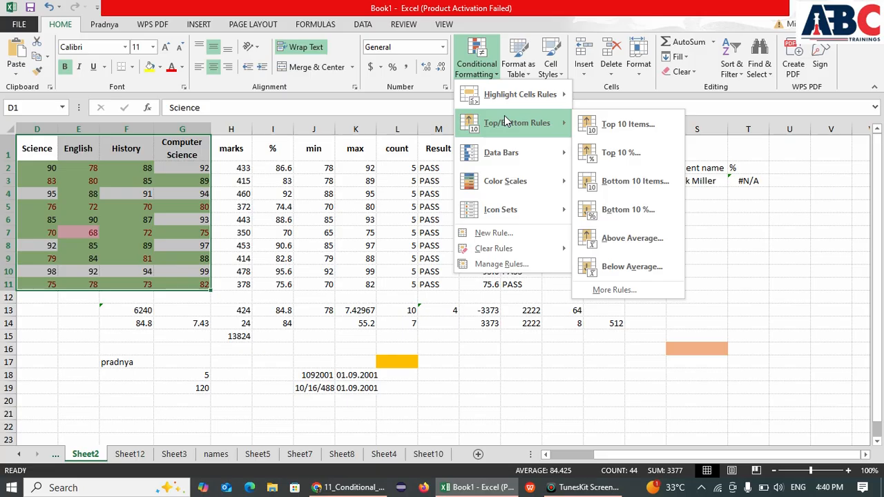
left_click(611, 124)
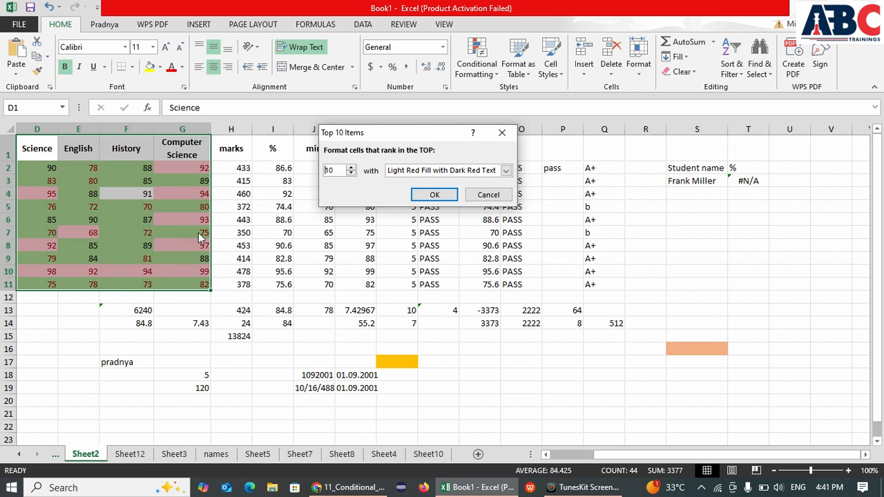
left_click(434, 195)
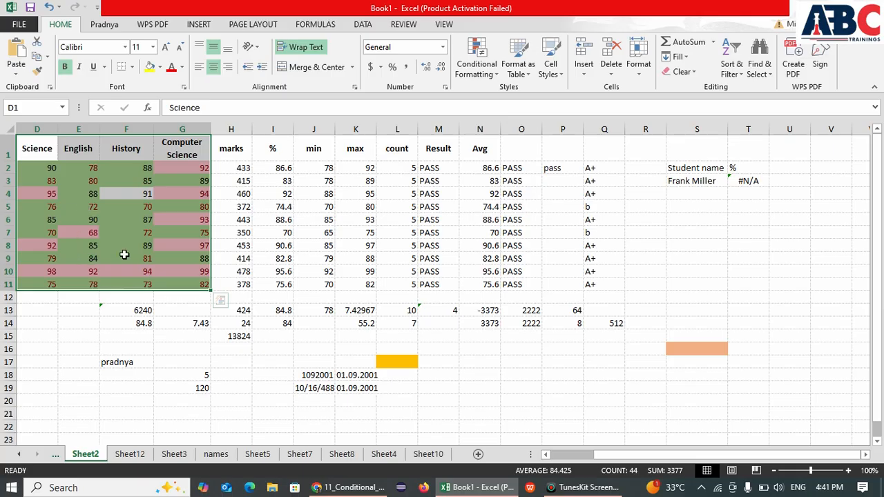
Add blue gradient-fill data bars to the marks in D1:G11.
left_click(480, 73)
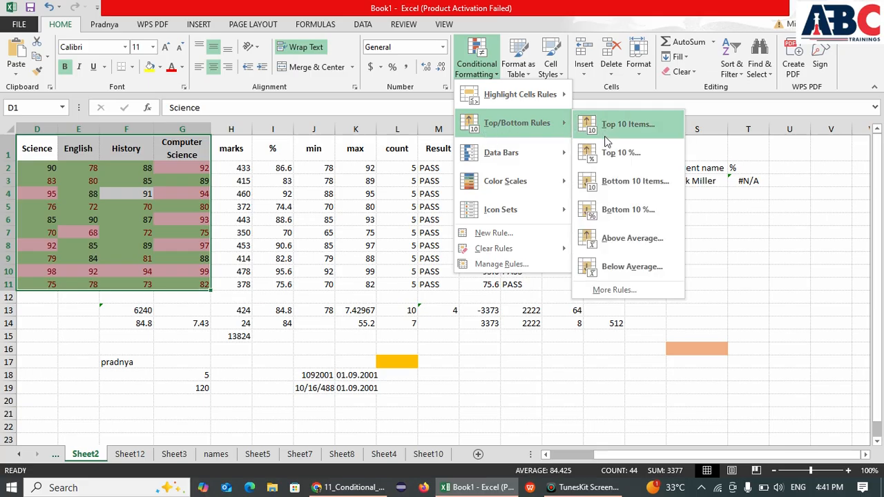
mouse_move(512, 152)
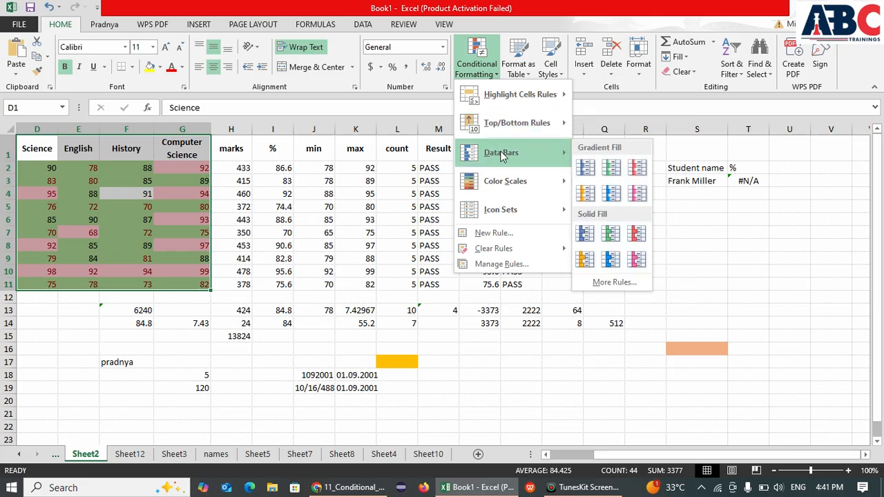
left_click(581, 168)
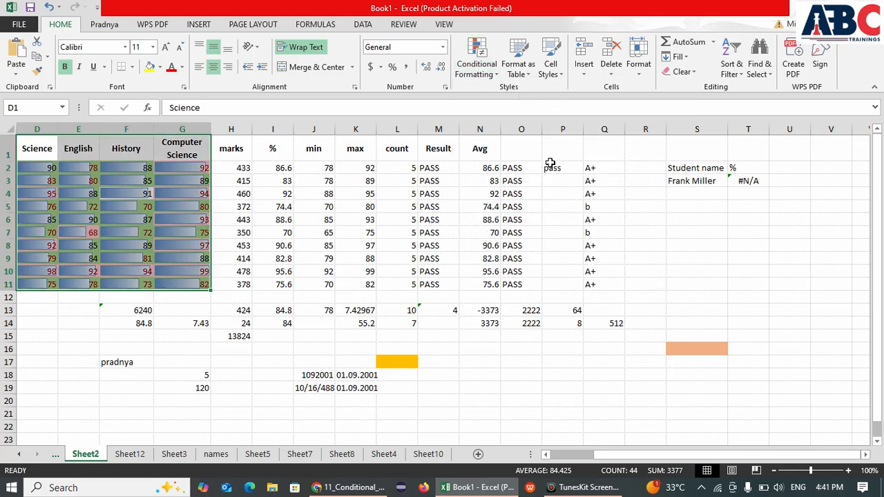
left_click(489, 81)
mouse_move(486, 182)
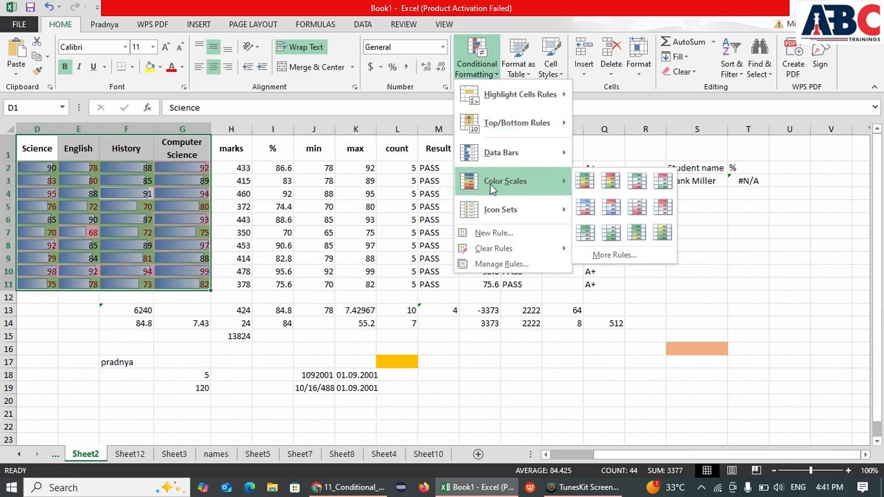
left_click(463, 391)
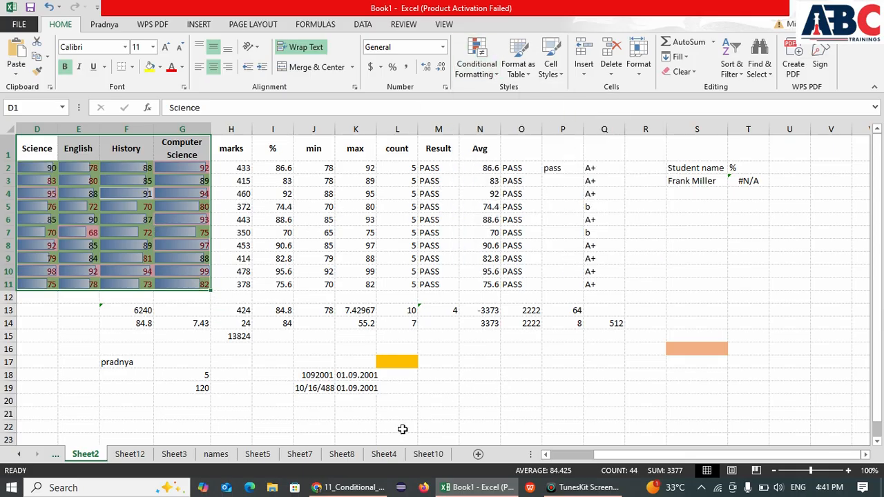
Switch to Chrome and skim the rest of the conditional formatting notes PDF to its last page.
left_click(349, 487)
scroll(393, 355, "down", 10)
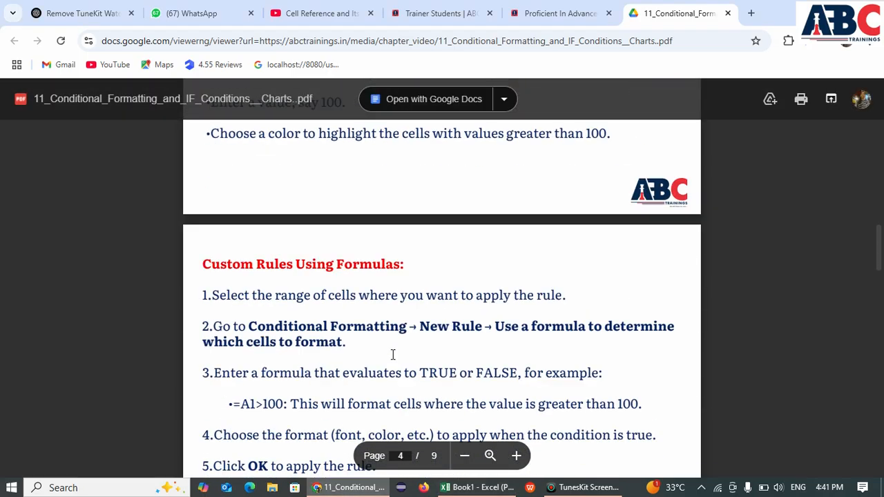
scroll(393, 356, "down", 20)
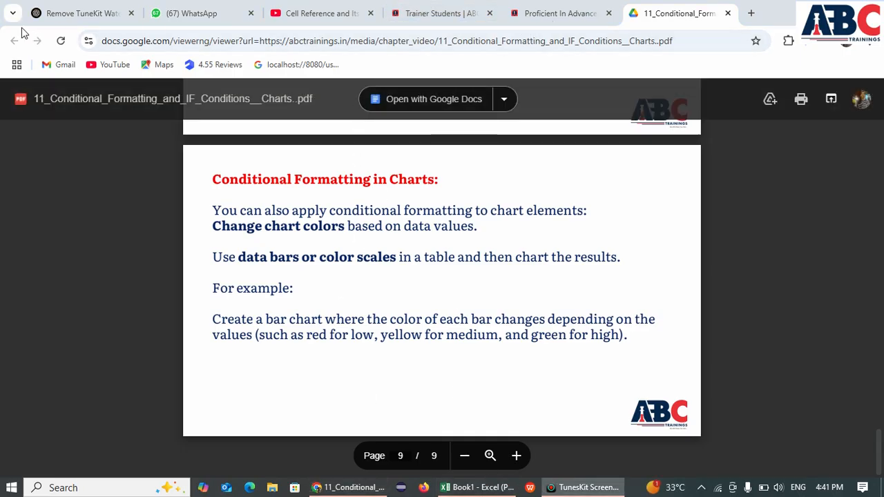
On the Proficient in Advanced Microsoft Excel course page, open the Topic 12 lecture under Session 12.
left_click(559, 14)
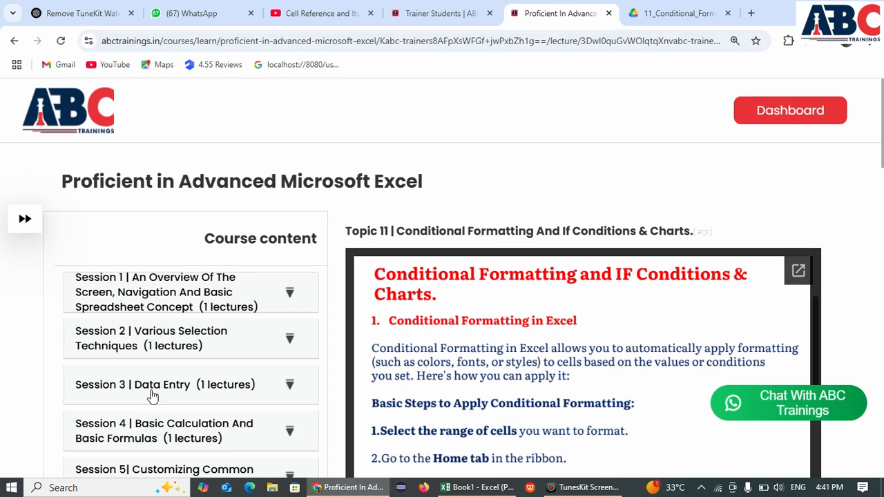
scroll(150, 394, "down", 6)
left_click(164, 407)
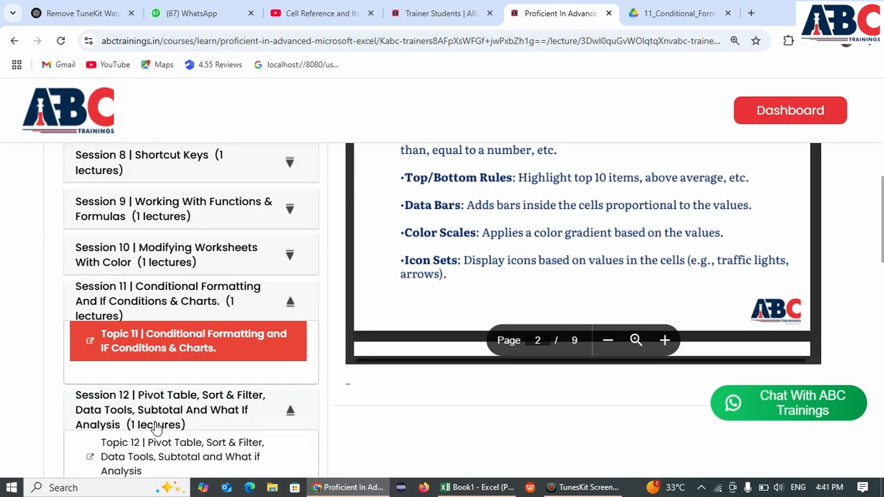
scroll(163, 373, "down", 2)
left_click(166, 309)
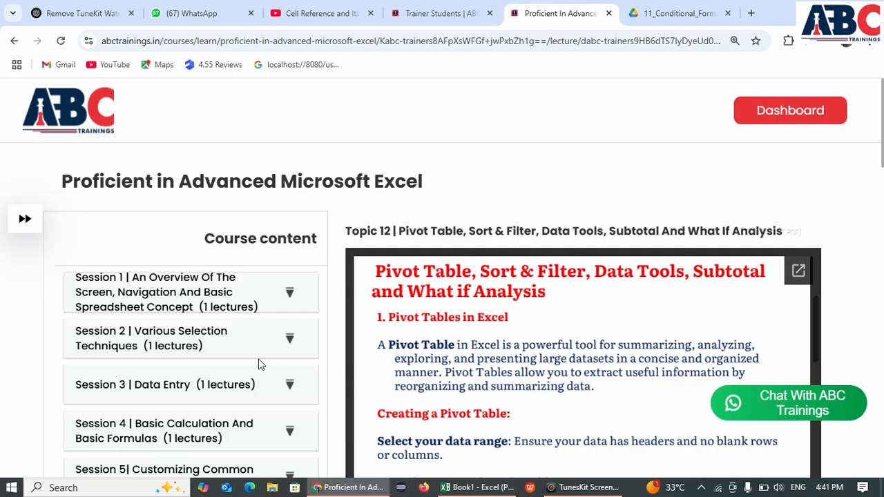
Read the Topic 12 notes on creating and setting up a pivot table.
scroll(262, 365, "down", 2)
scroll(283, 357, "up", 2)
scroll(473, 360, "down", 10)
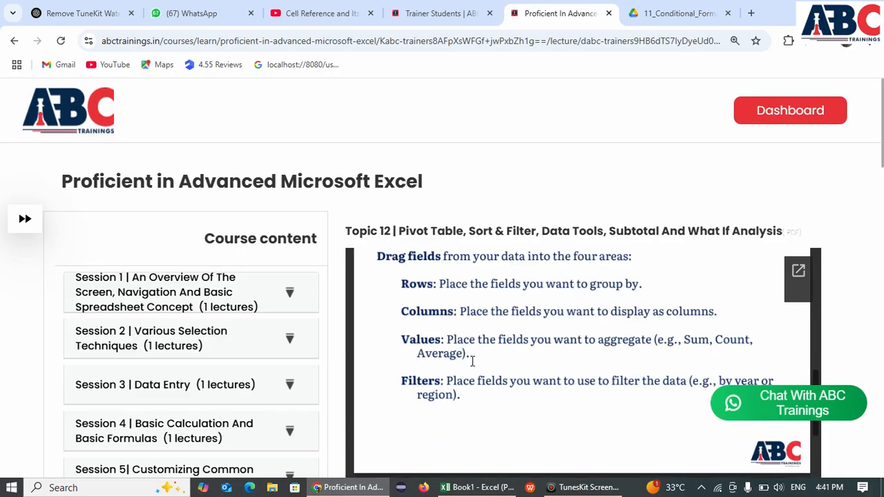
scroll(474, 361, "up", 8)
scroll(238, 354, "down", 2)
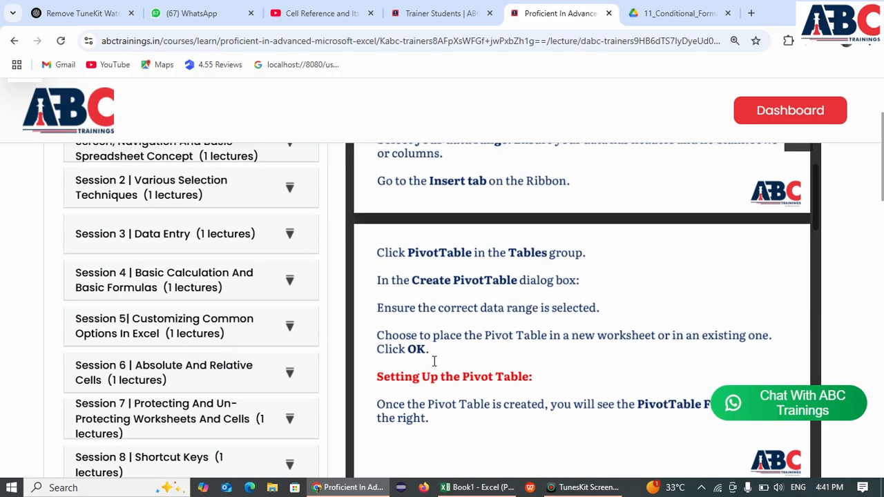
scroll(458, 360, "up", 3)
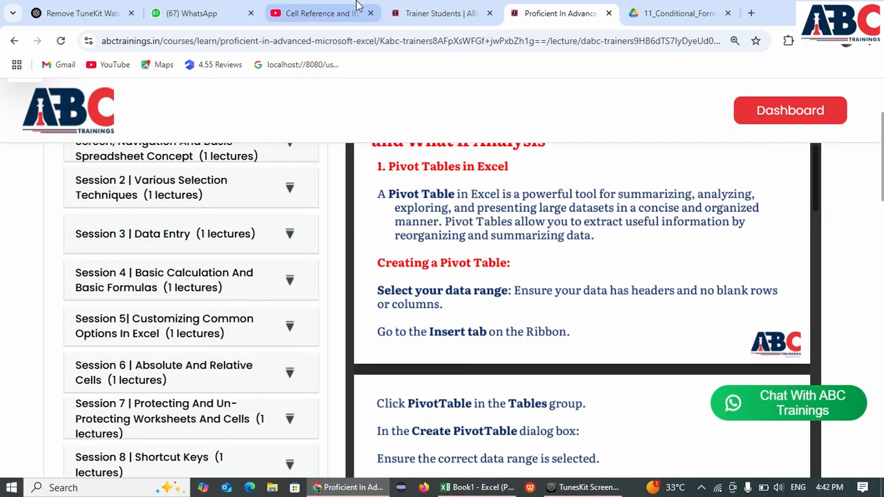
Switch back to Excel, clear the conditional formatting rules from D2:G11 on Sheet2, and deselect the range.
left_click(477, 487)
left_click(492, 364)
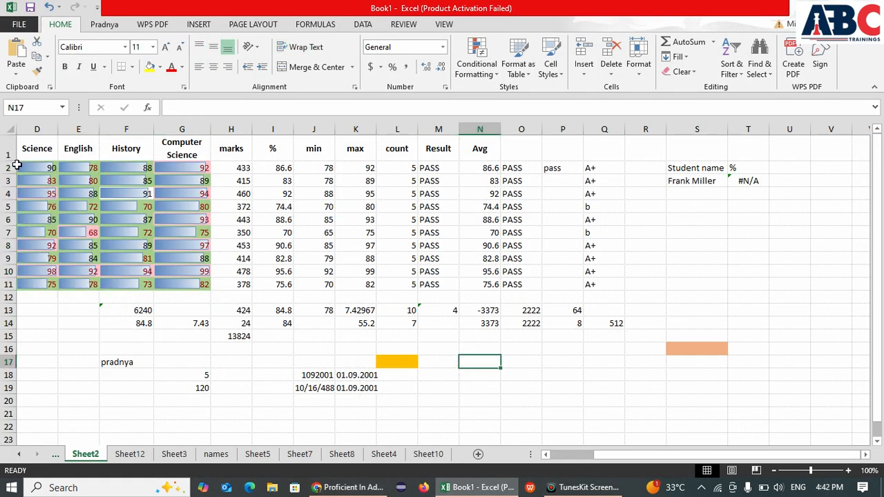
left_click_drag(17, 165, 201, 278)
left_click(484, 64)
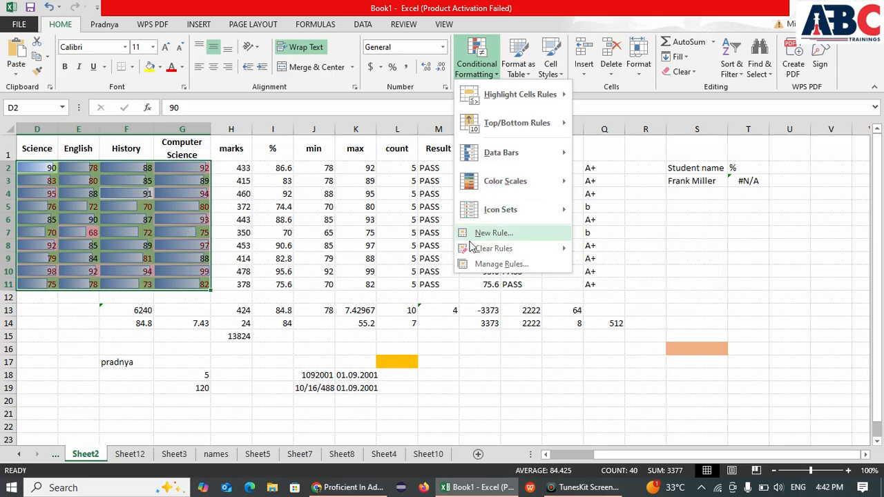
mouse_move(494, 248)
left_click(626, 253)
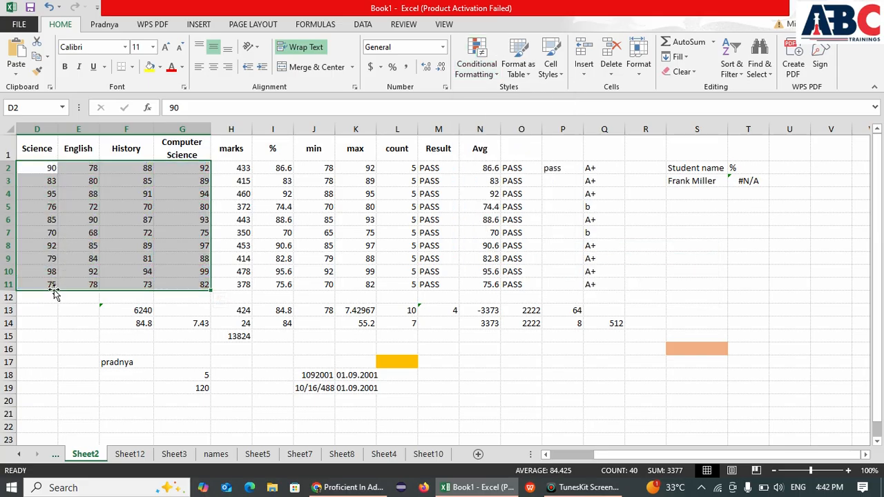
left_click(55, 310)
Create a PivotTable from Sheet2 range D1:N11 in a new worksheet.
left_click_drag(26, 148, 490, 292)
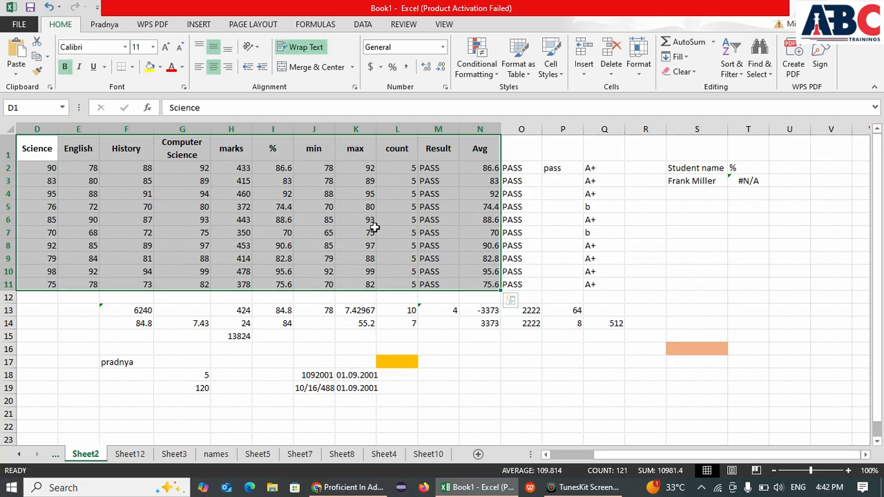
left_click(160, 25)
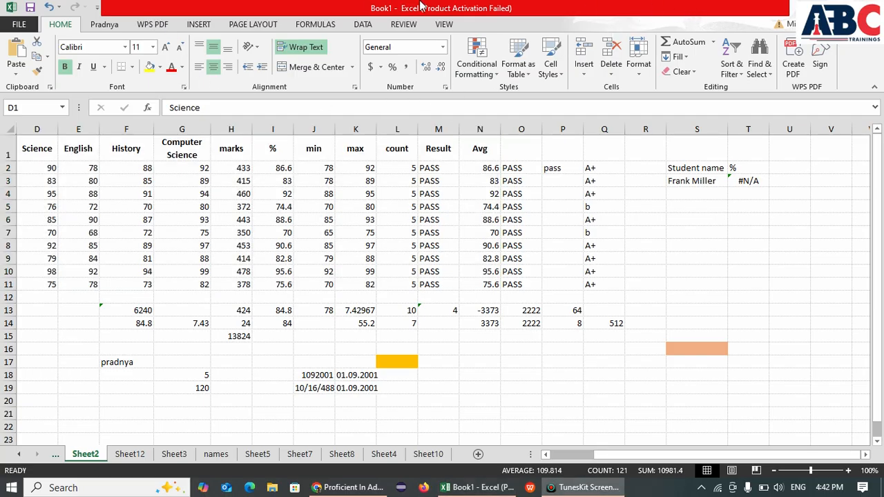
left_click(196, 25)
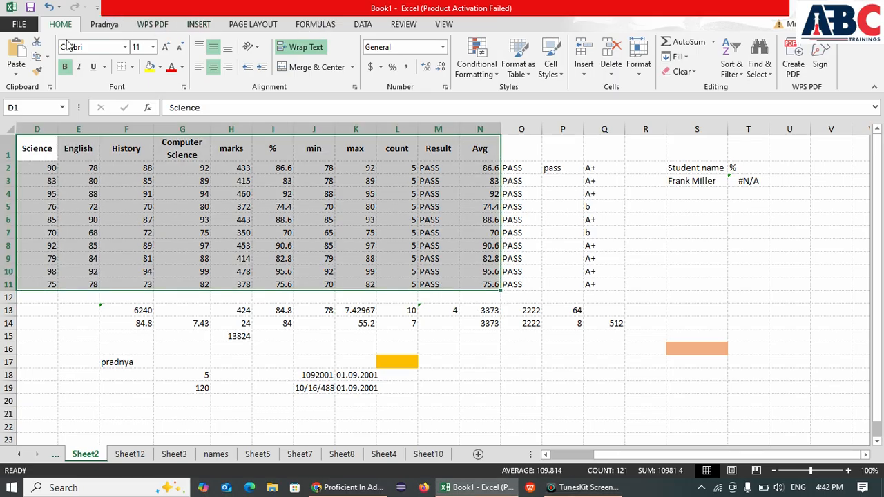
left_click(197, 26)
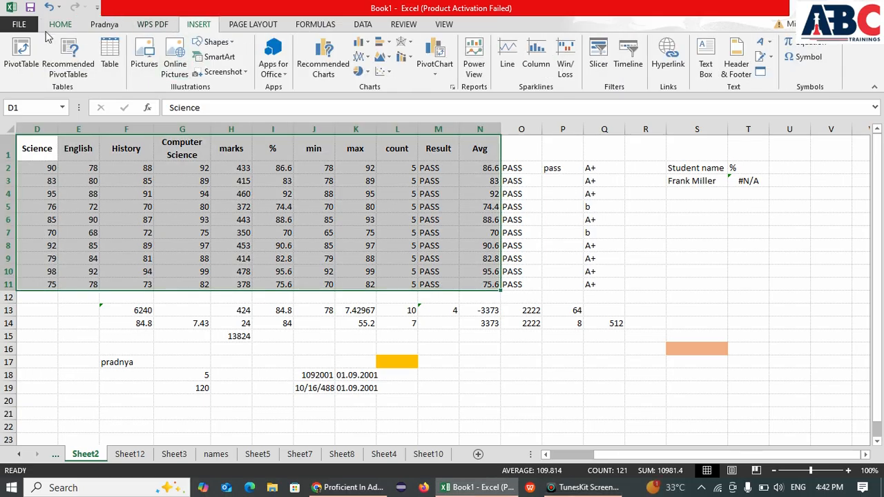
left_click(20, 67)
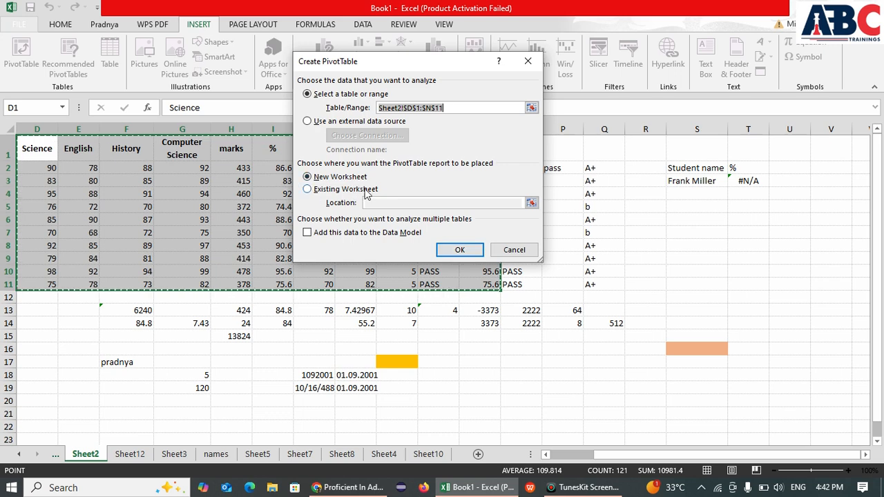
left_click(453, 251)
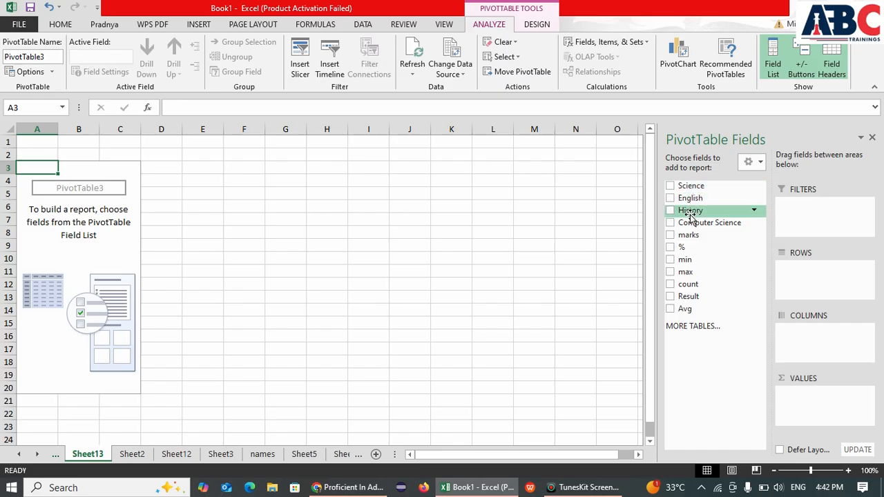
Place the Science field in the pivot table's rows and the marks field in its values as a sum.
left_click(699, 328)
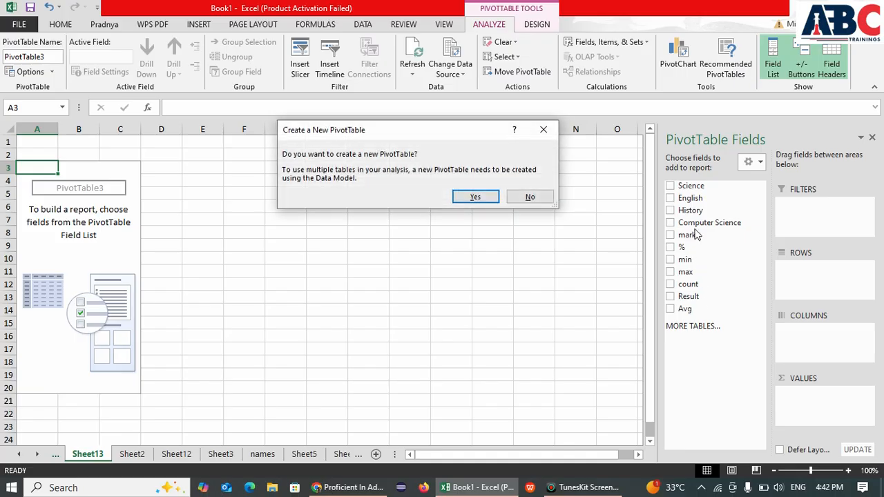
left_click(544, 129)
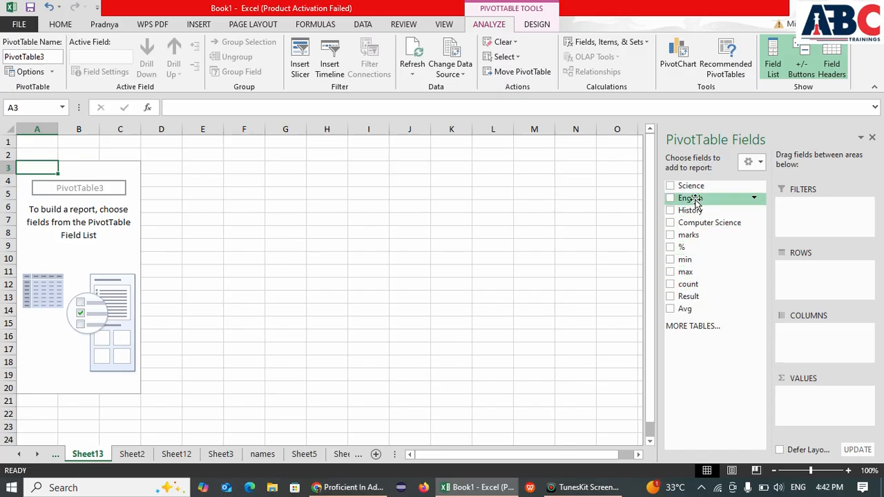
left_click_drag(694, 186, 802, 273)
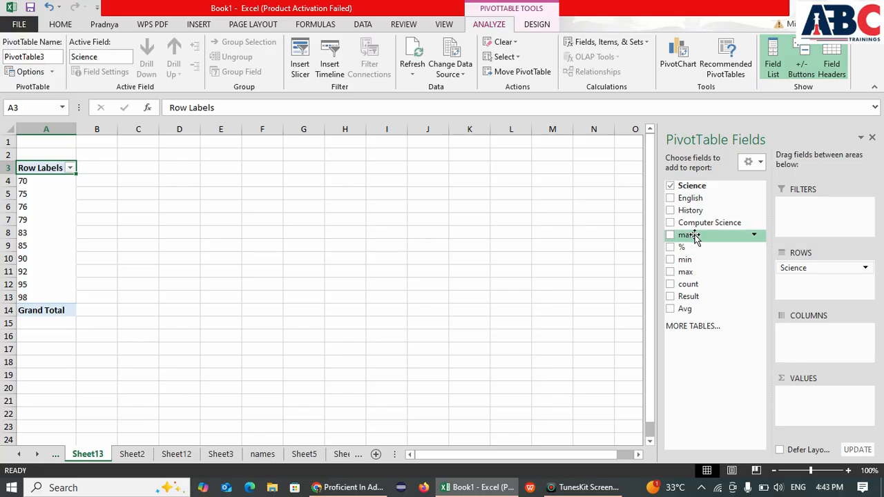
left_click_drag(695, 237, 822, 395)
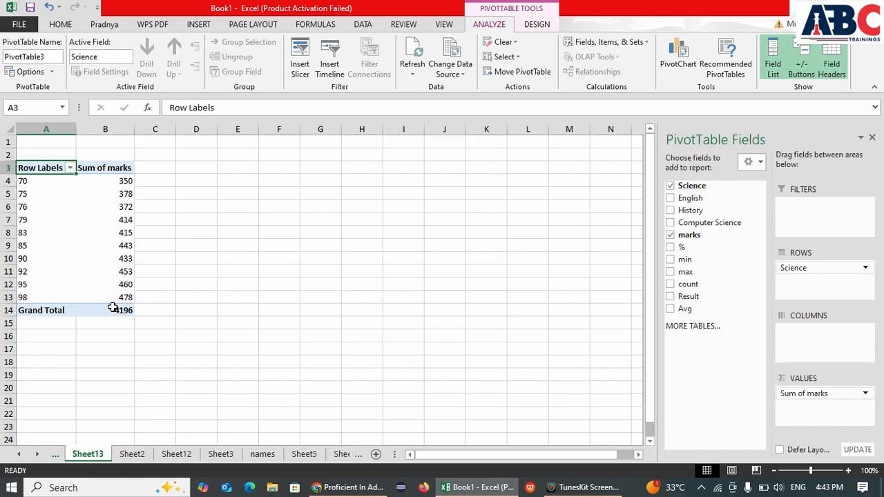
Add the Result field to the pivot table's values and replace it with the min field as a sum.
left_click_drag(693, 299, 814, 413)
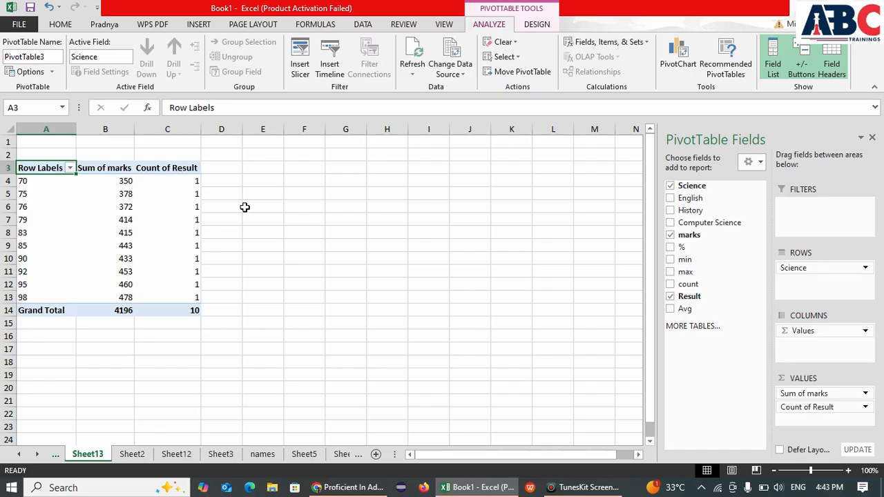
left_click_drag(822, 410, 682, 310)
left_click_drag(687, 259, 814, 407)
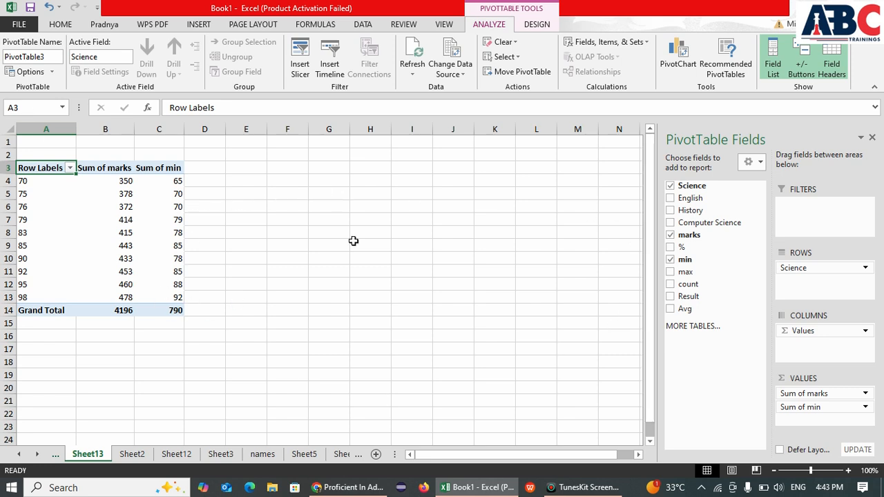
Add English, History and Computer Science beneath Science in the pivot table's rows and look through the nested report.
left_click_drag(688, 199, 809, 295)
left_click_drag(713, 231, 825, 301)
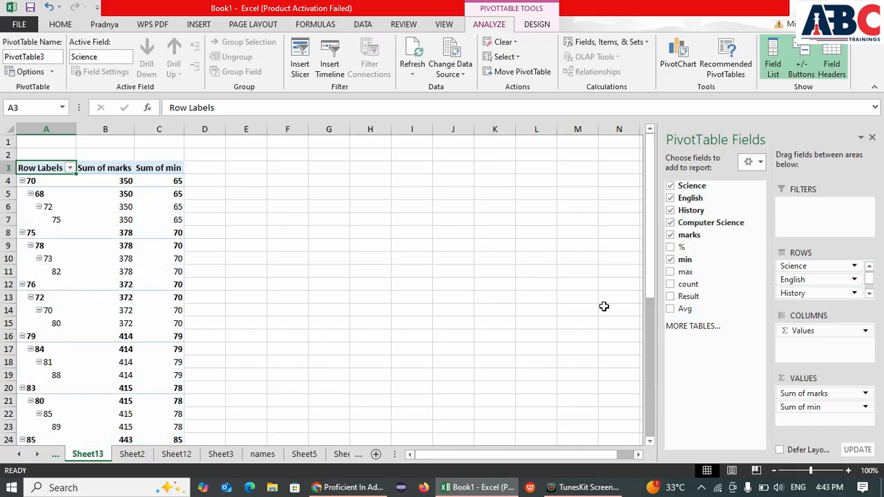
scroll(56, 242, "down", 2)
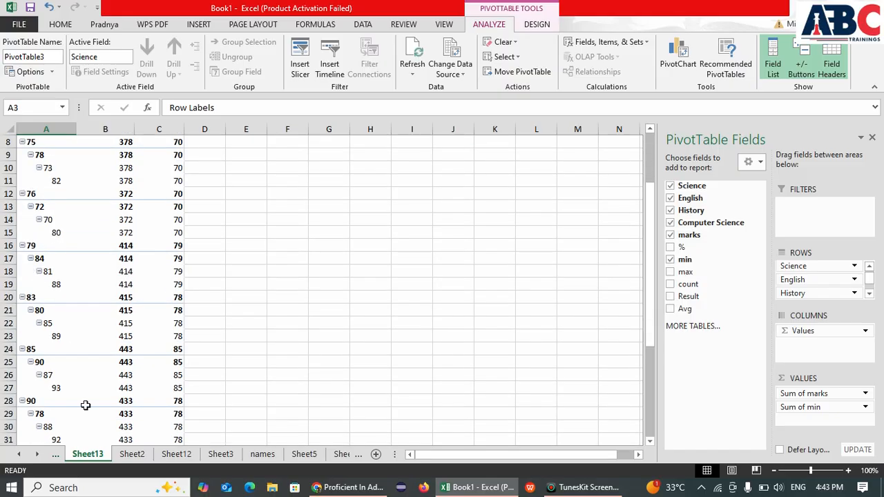
scroll(93, 204, "up", 2)
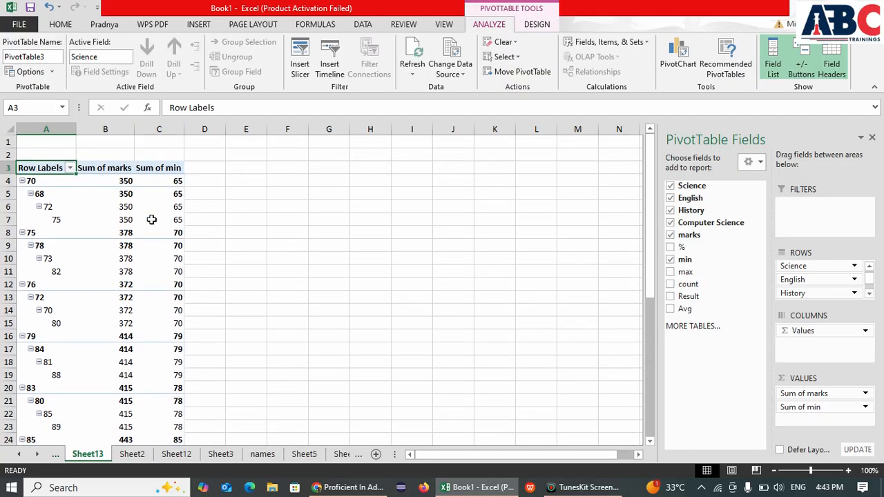
Remove all fields from the pivot table's rows, columns and values.
left_click_drag(794, 293, 700, 266)
left_click_drag(794, 268, 719, 253)
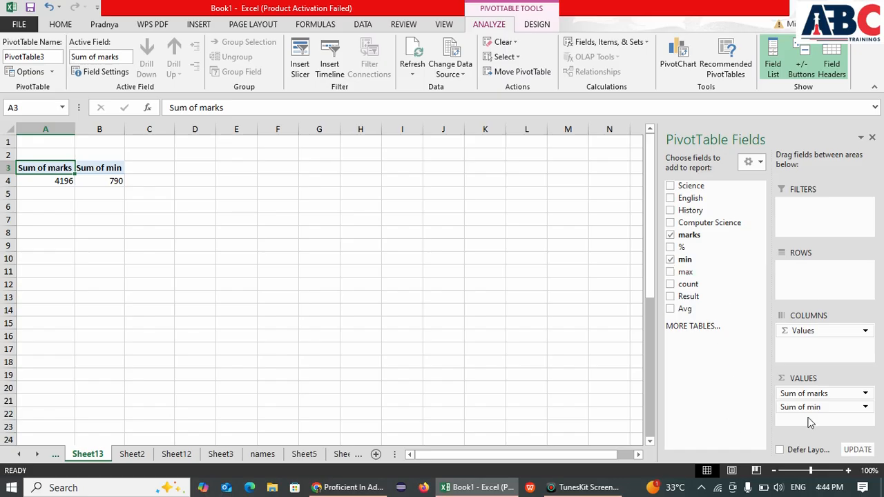
scroll(810, 409, "down", 2)
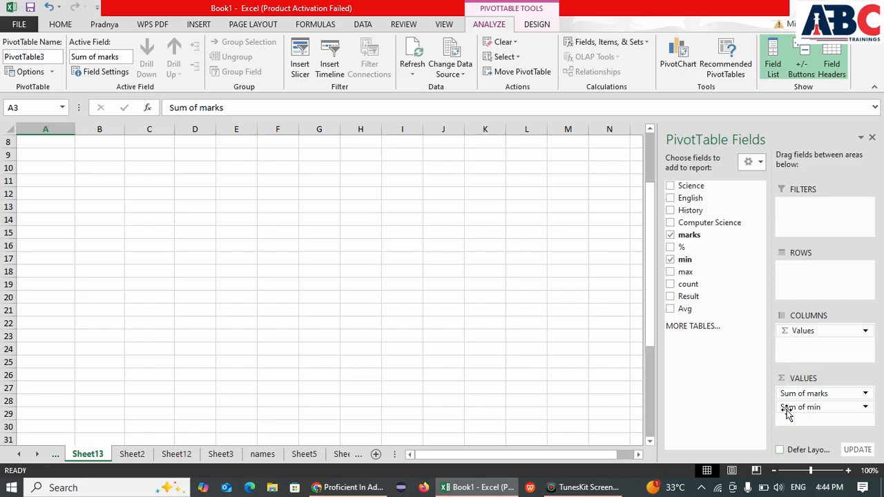
left_click_drag(836, 331, 708, 259)
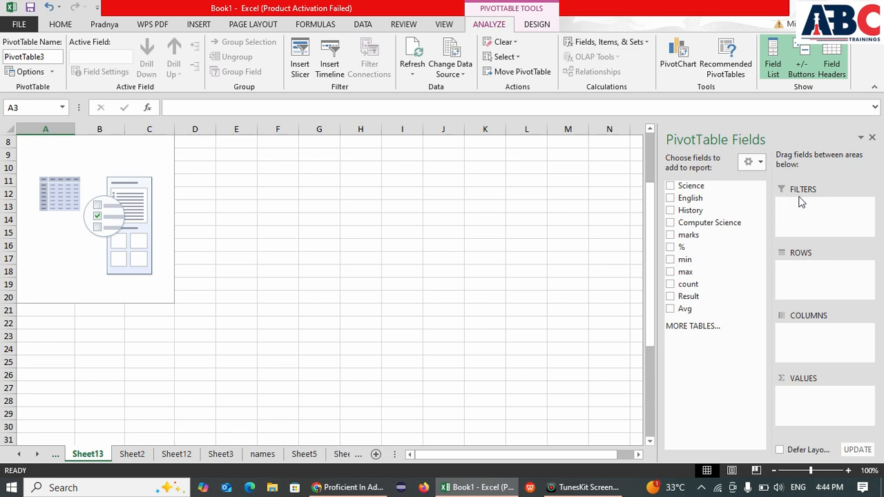
Place Computer Science in the pivot table's rows and the % field as its report filter.
left_click_drag(689, 228, 785, 298)
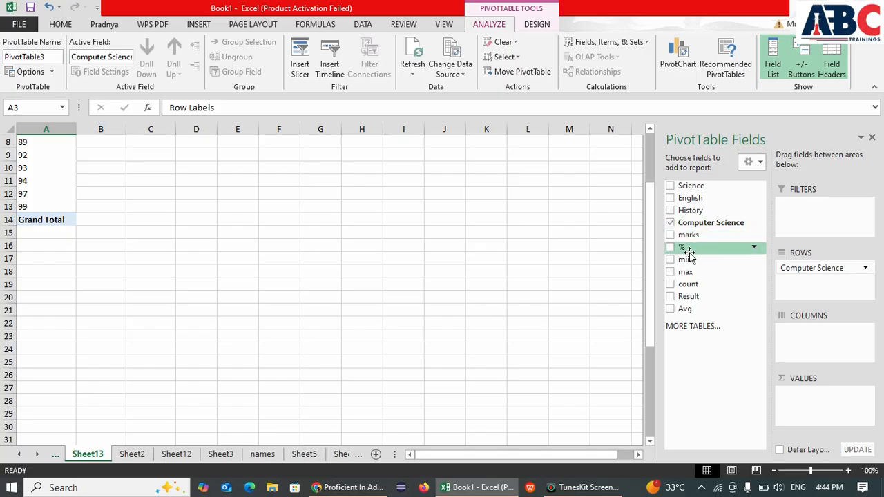
left_click_drag(688, 252, 783, 209)
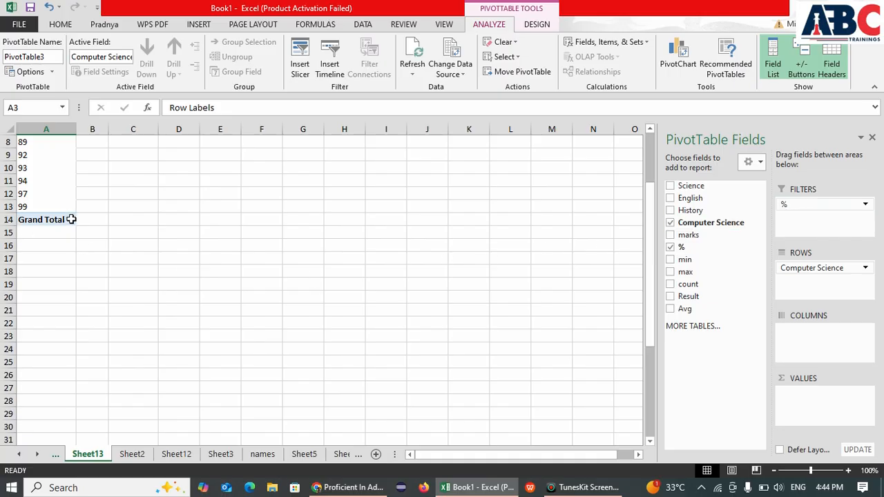
left_click(95, 209)
scroll(59, 228, "up", 3)
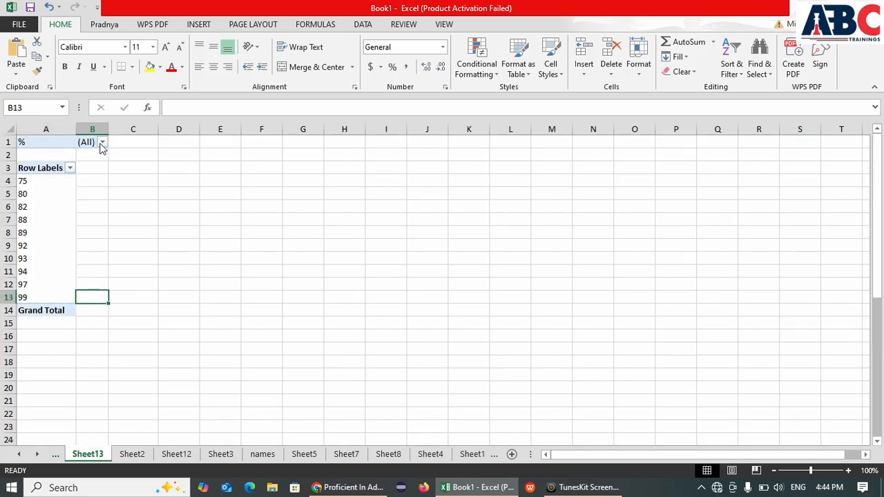
Filter the pivot table to the % value 83 and check the filter options of the row labels without changing them.
left_click(102, 143)
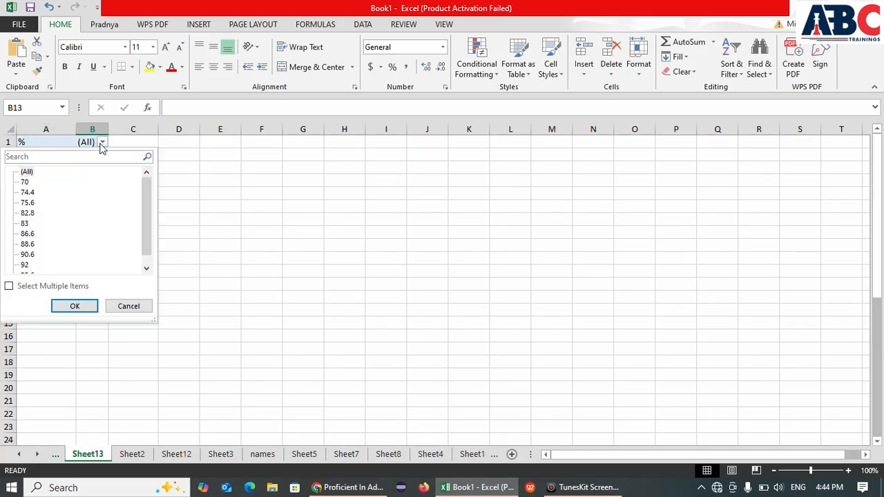
left_click(24, 224)
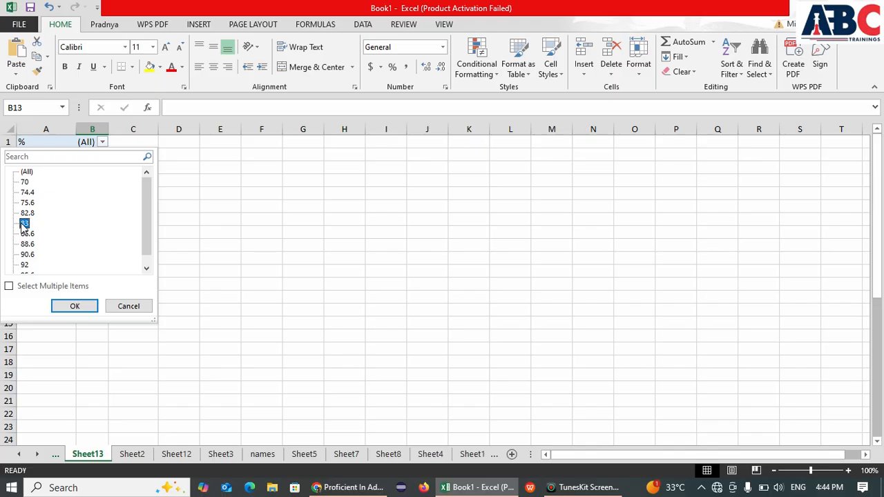
left_click(72, 307)
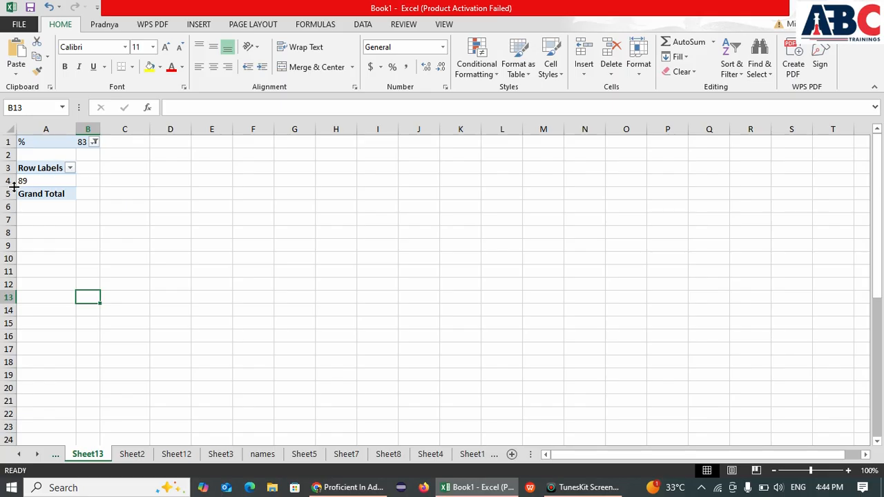
left_click(70, 169)
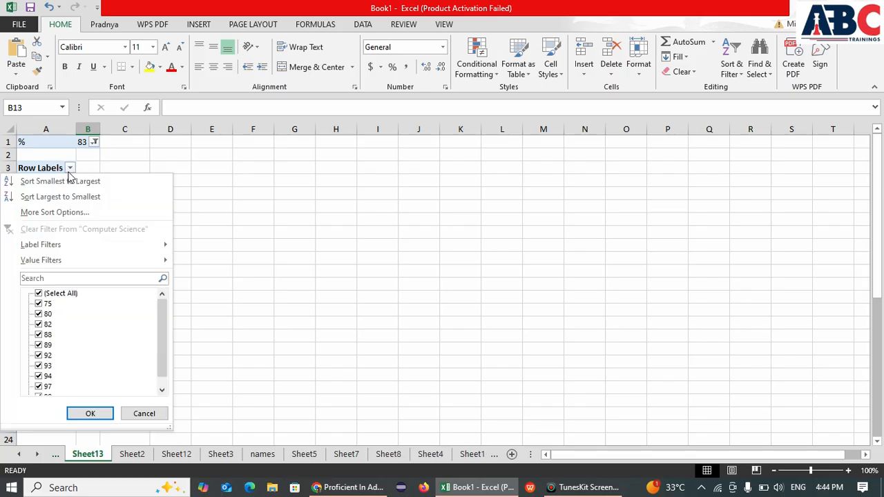
left_click(142, 413)
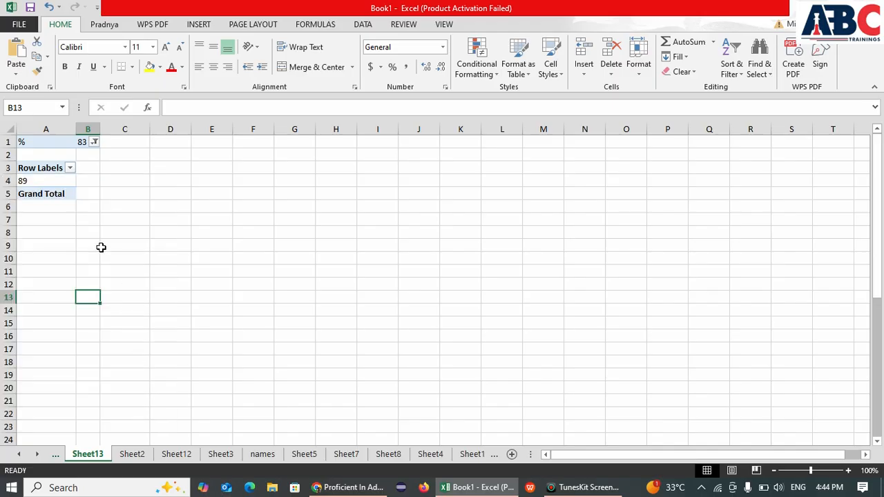
left_click(40, 194)
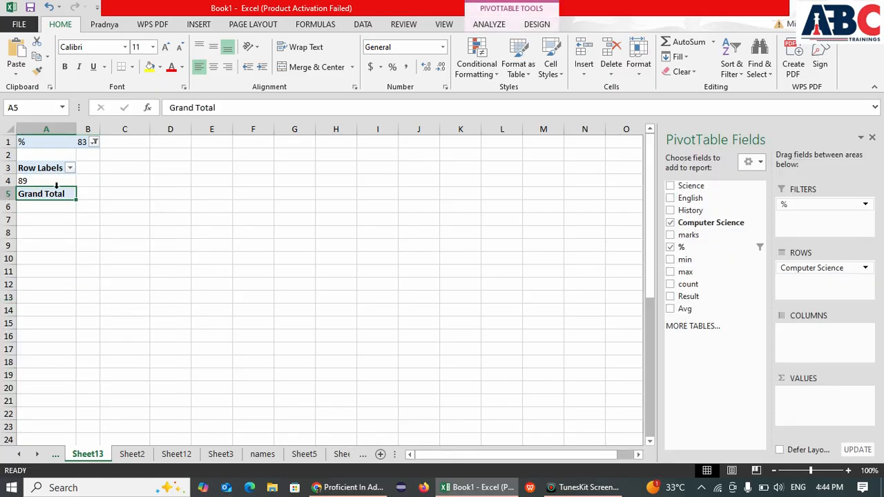
Set the pivot table's % report filter to 90.6.
left_click(82, 141)
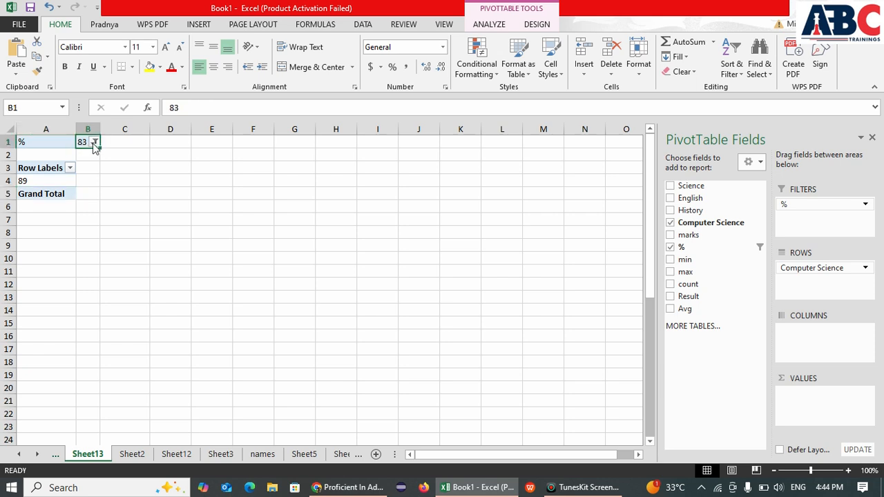
left_click(94, 142)
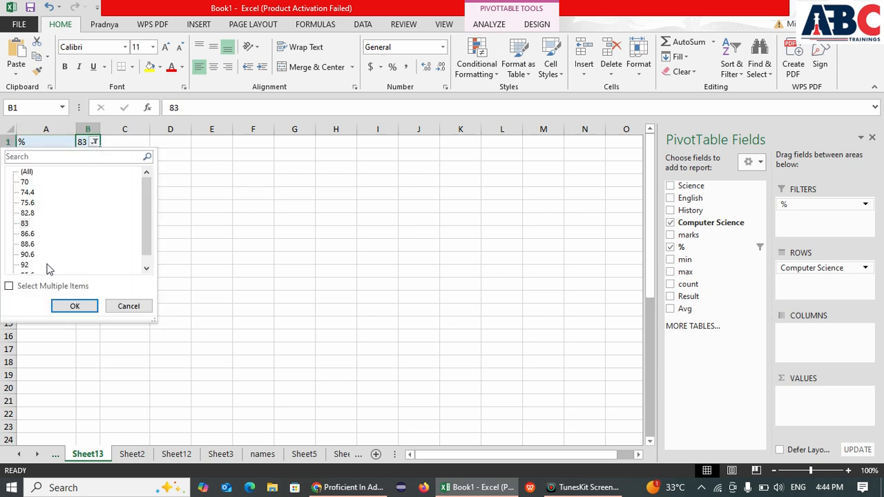
left_click(26, 254)
left_click(75, 306)
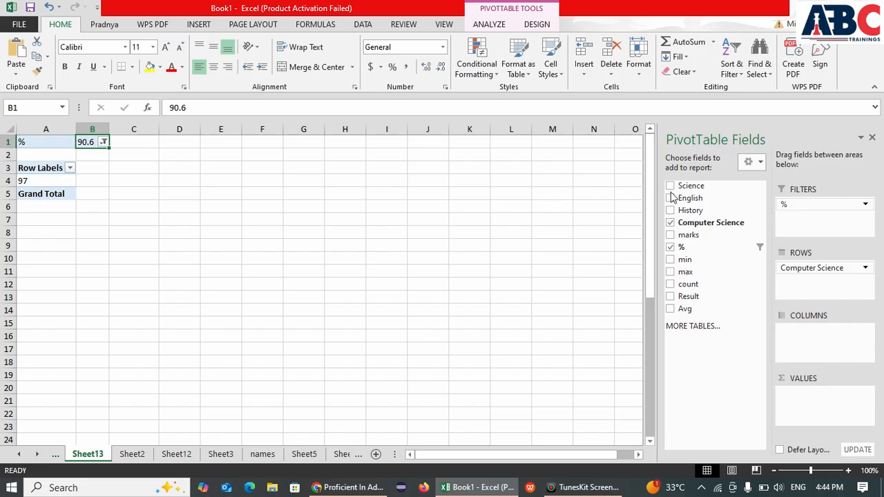
Add Science, English and History beneath Computer Science in the pivot table's rows.
left_click_drag(693, 185, 817, 282)
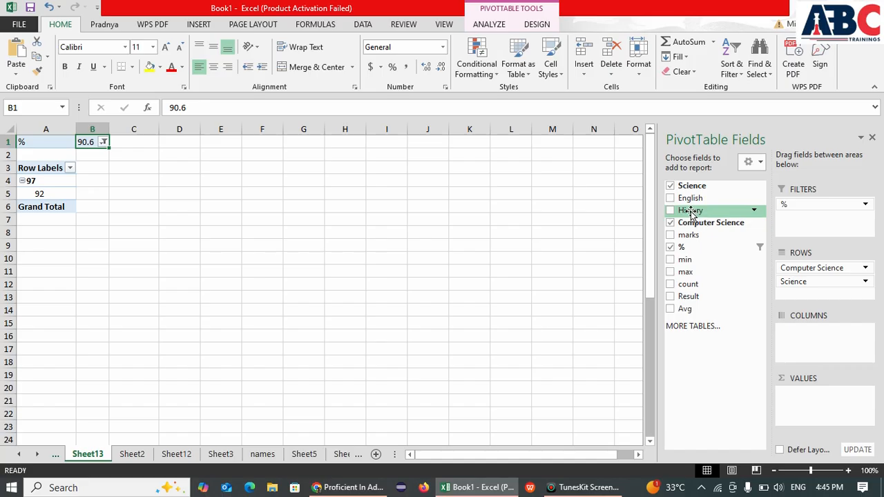
left_click_drag(691, 210, 801, 291)
left_click_drag(693, 199, 788, 288)
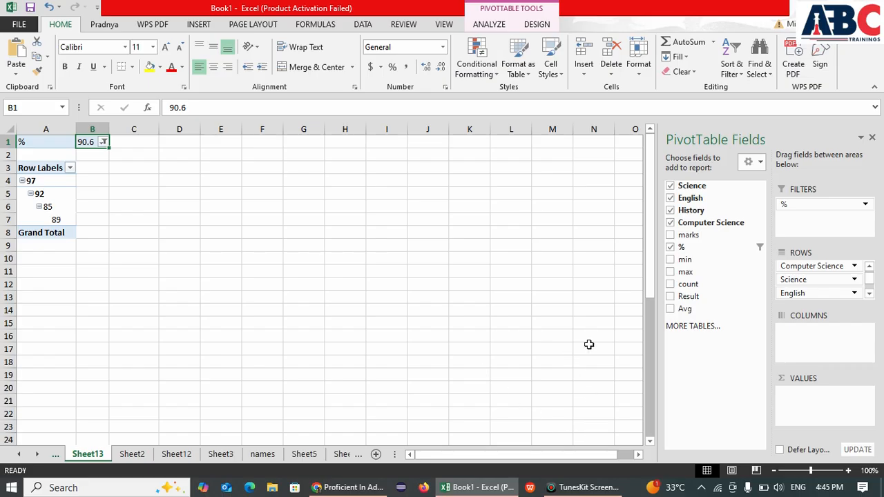
Clear the pivot table's row fields and remove the % report filter.
left_click_drag(794, 266, 705, 261)
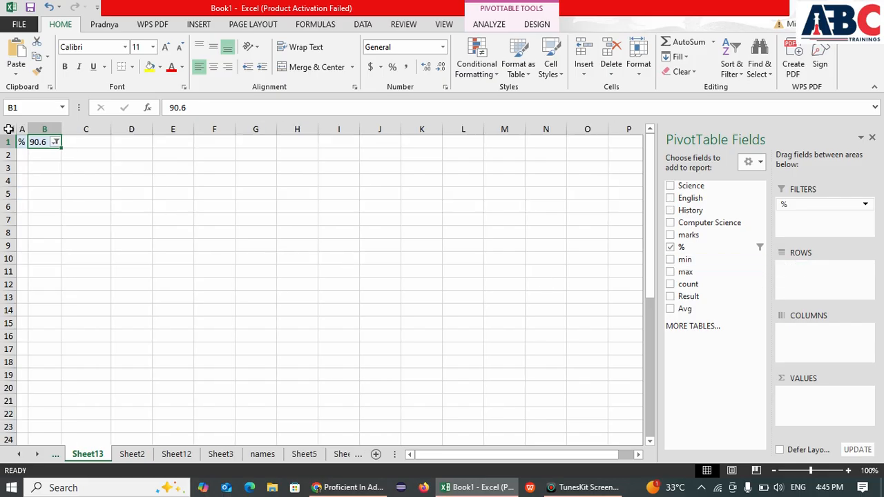
left_click_drag(805, 205, 684, 228)
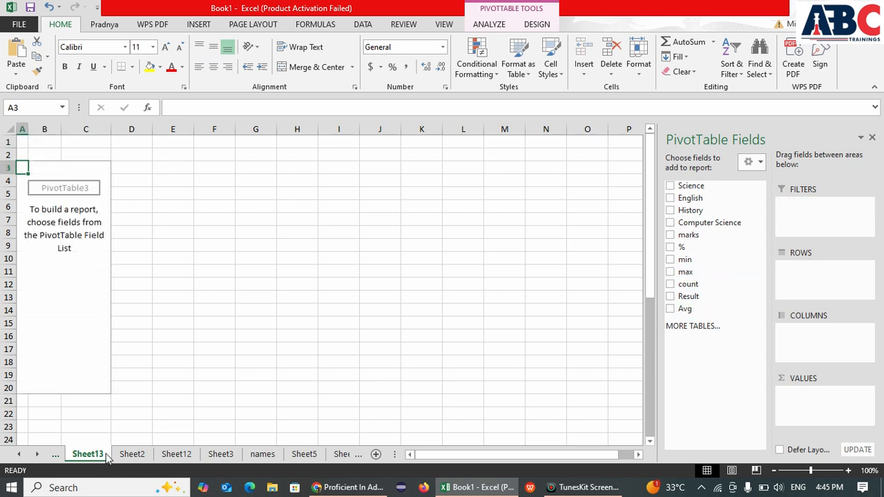
left_click(482, 460)
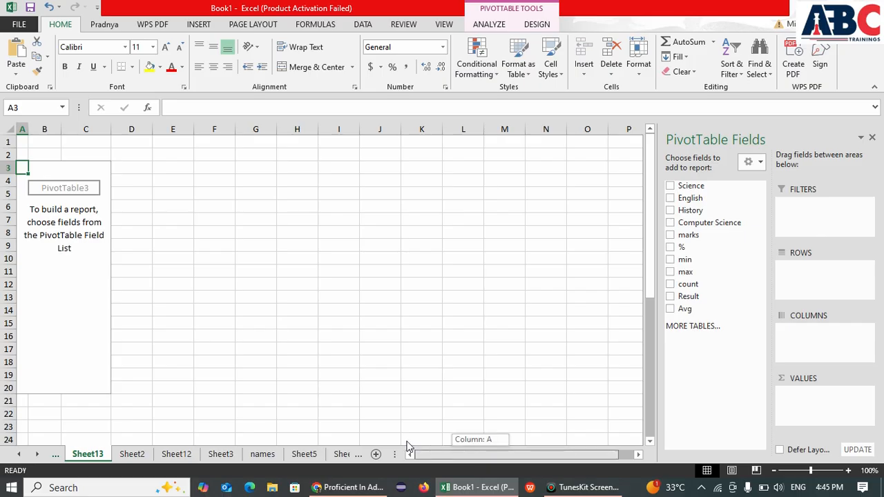
Widen columns A and B of the pivot table sheet.
left_click_drag(26, 131, 82, 130)
left_click(235, 266)
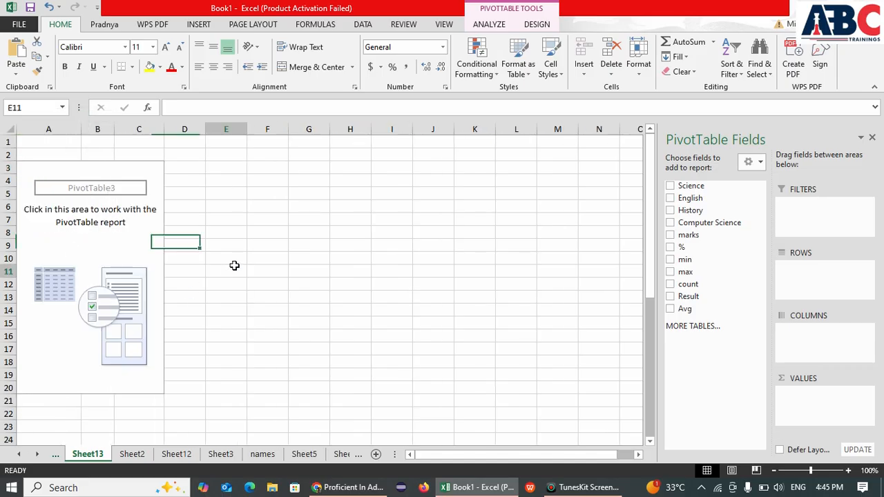
left_click_drag(111, 130, 119, 130)
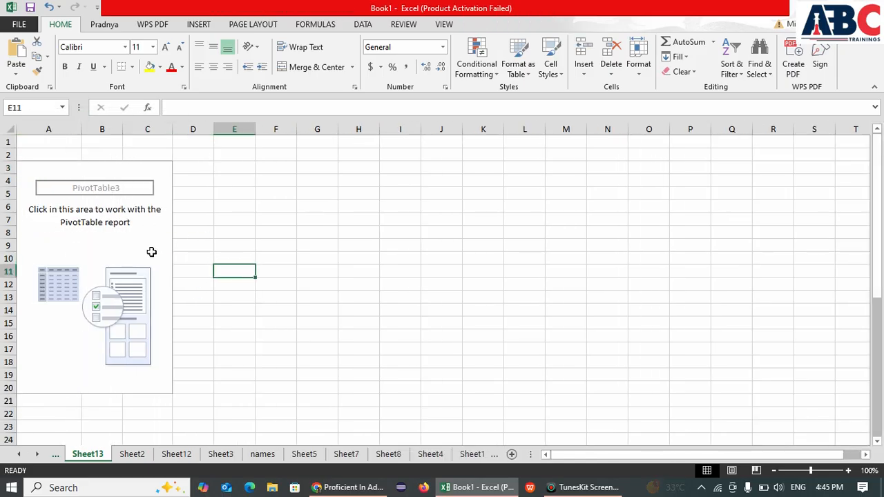
Place the Result field in the empty pivot table's rows and sort the row labels in ascending order.
left_click(56, 179)
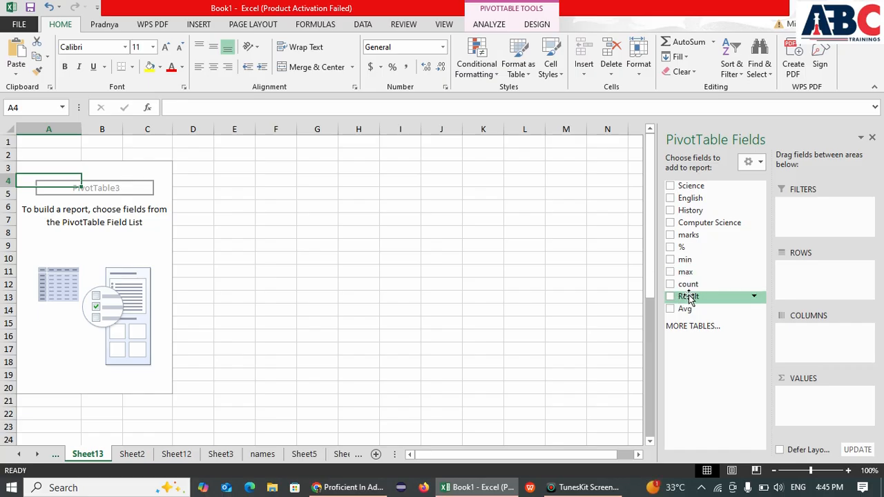
left_click_drag(689, 297, 791, 273)
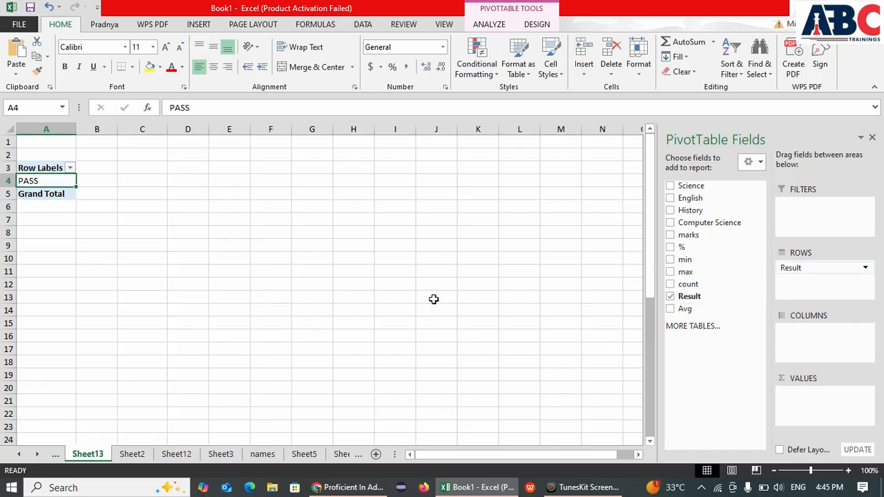
left_click(70, 168)
left_click(68, 181)
Add English and count beneath Result in the pivot table's rows, collapsing and re-expanding the PASS group in between.
left_click_drag(691, 198, 812, 287)
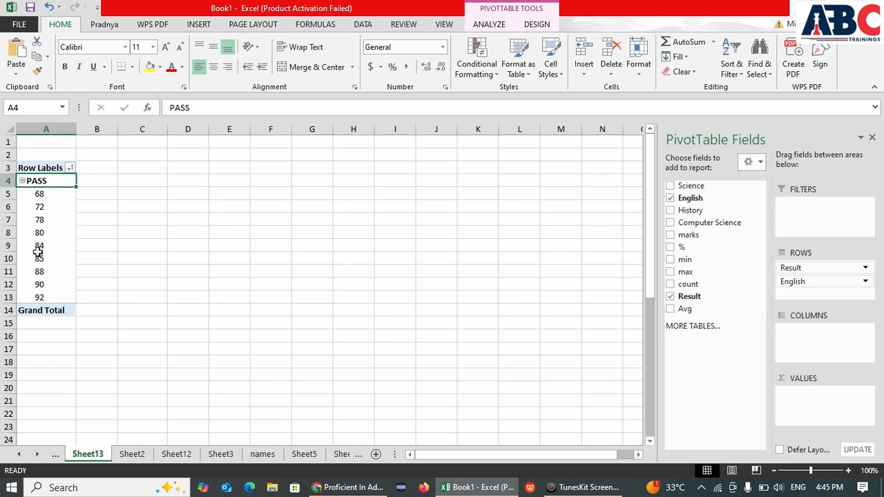
left_click(22, 182)
left_click(22, 182)
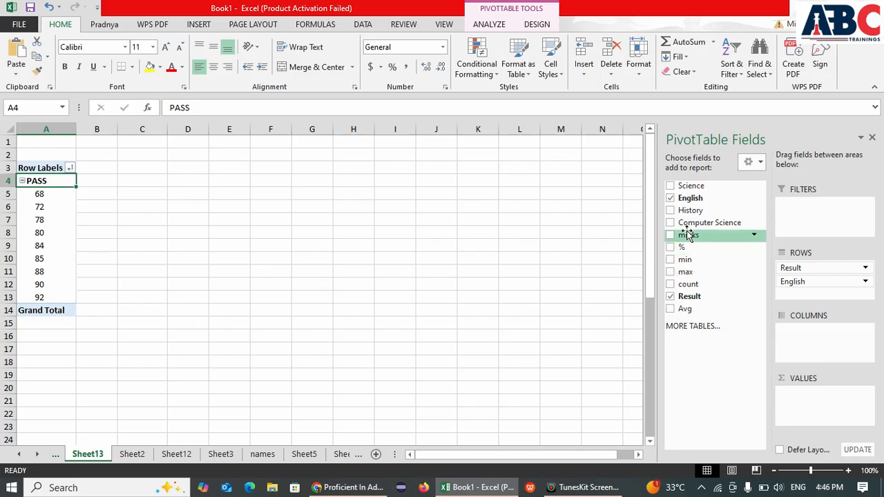
left_click_drag(681, 309, 808, 305)
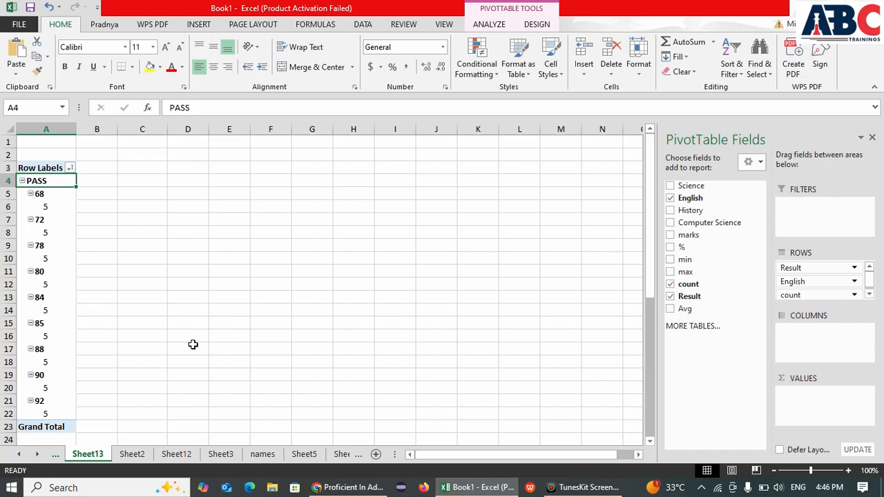
scroll(21, 332, "down", 2)
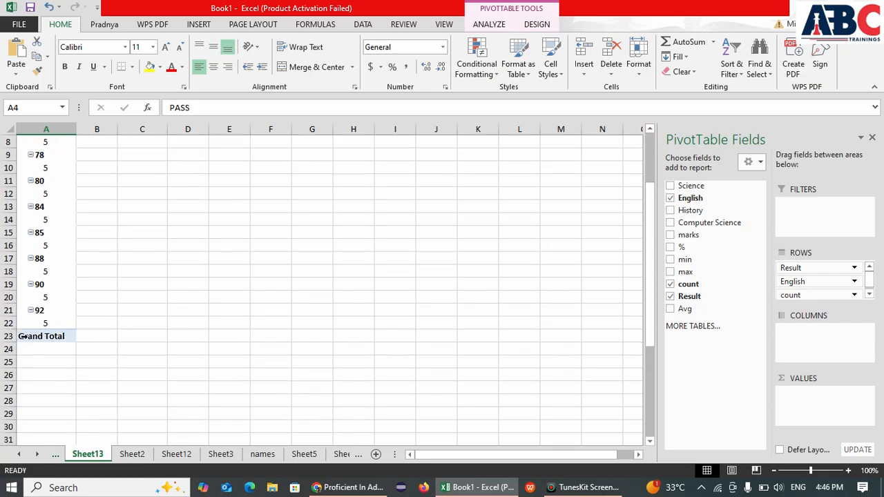
Select the pivot table cells from Row Labels in A3 down to Grand Total in A23.
left_click(198, 26)
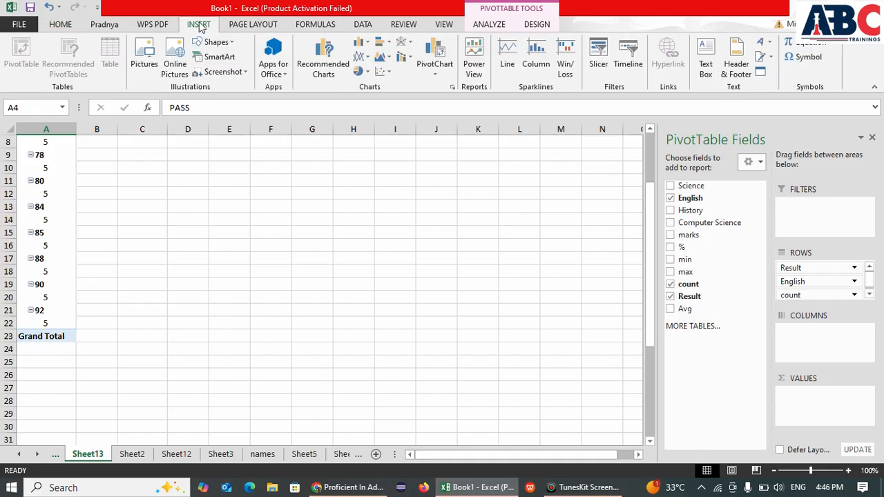
left_click(33, 182)
scroll(60, 193, "up", 3)
left_click_drag(34, 169, 69, 427)
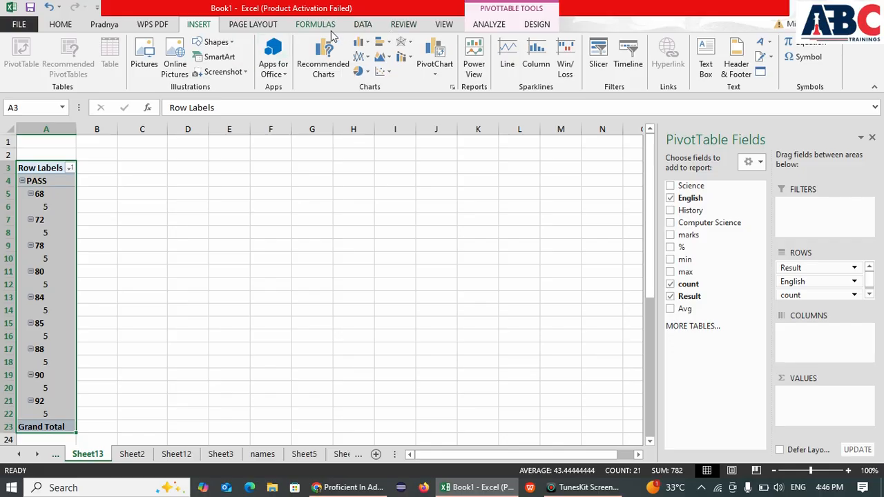
left_click(360, 26)
left_click(252, 25)
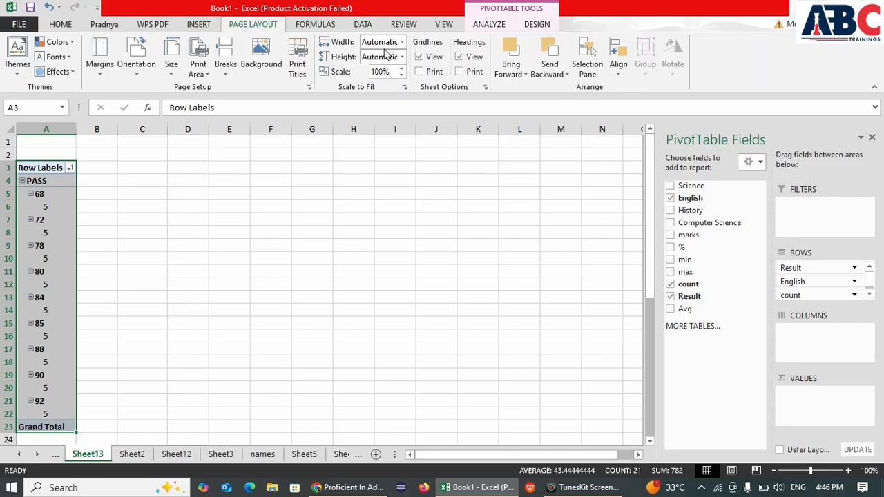
left_click(407, 25)
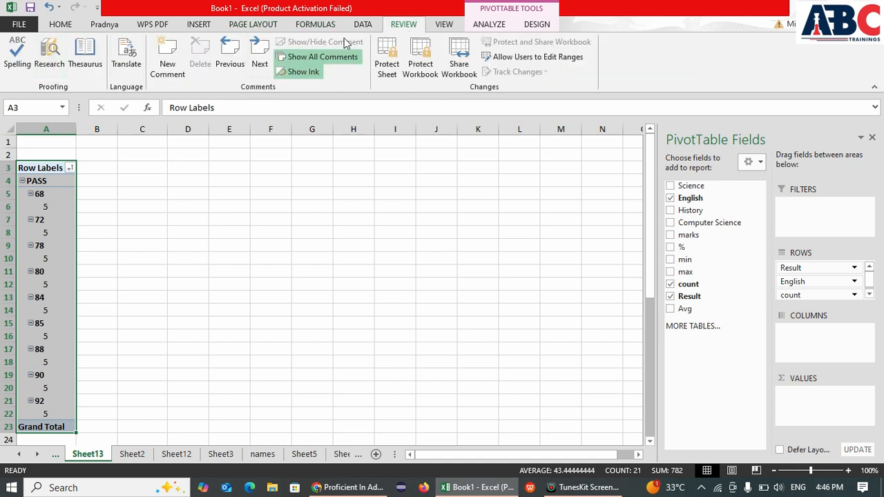
left_click(442, 25)
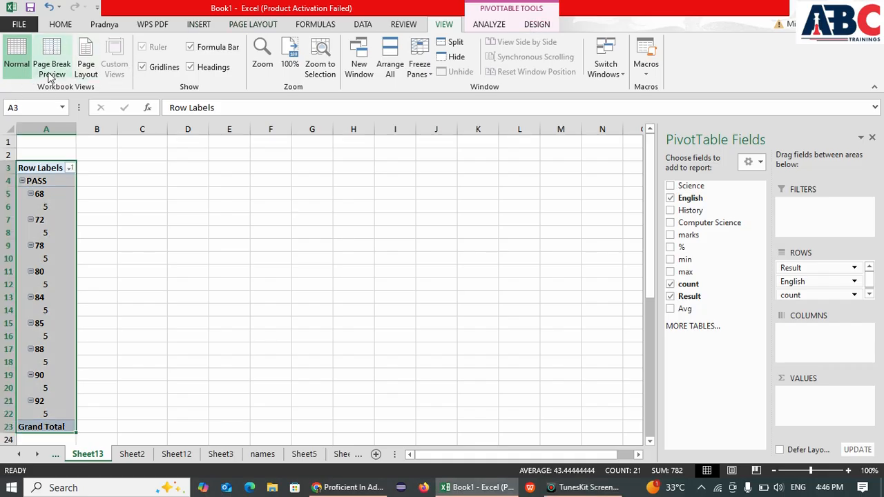
left_click(487, 26)
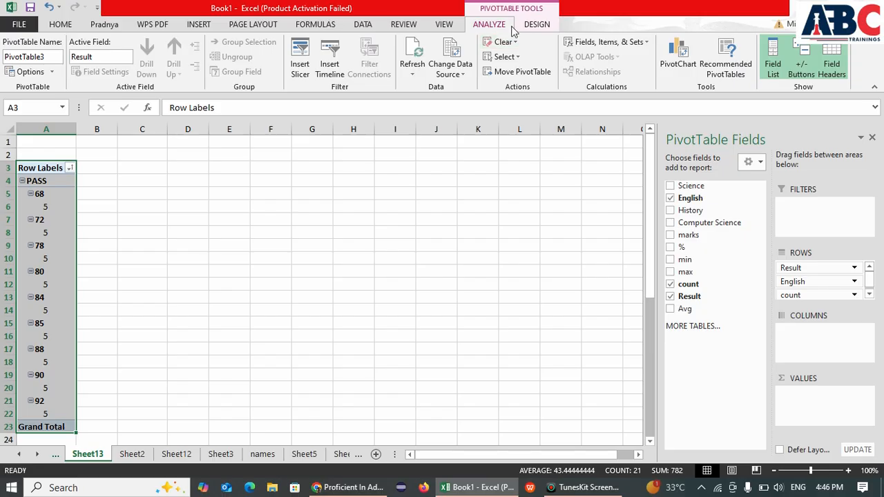
Switch subtotals off, set them to show at the top of each group, and turn grand totals off for rows and columns.
left_click(531, 26)
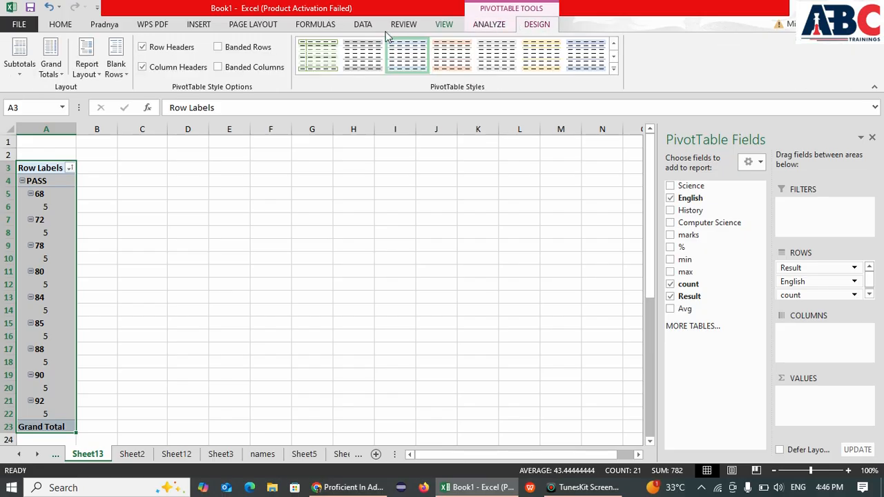
left_click(20, 77)
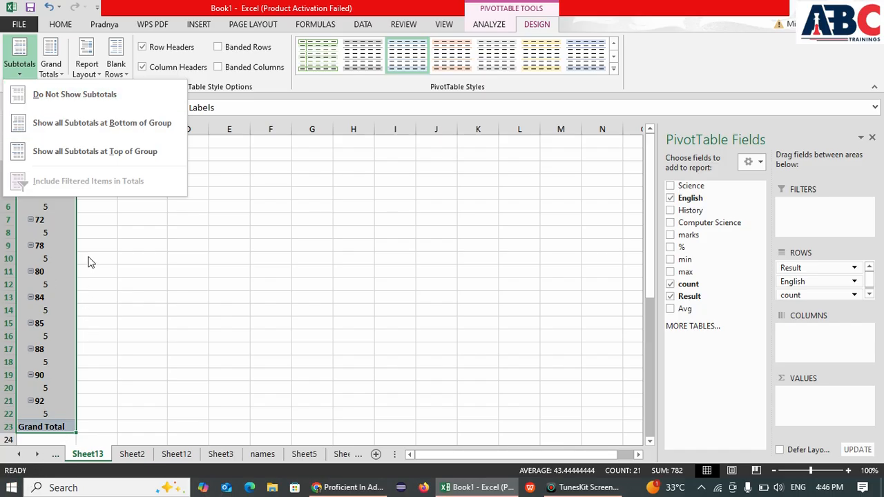
left_click(101, 97)
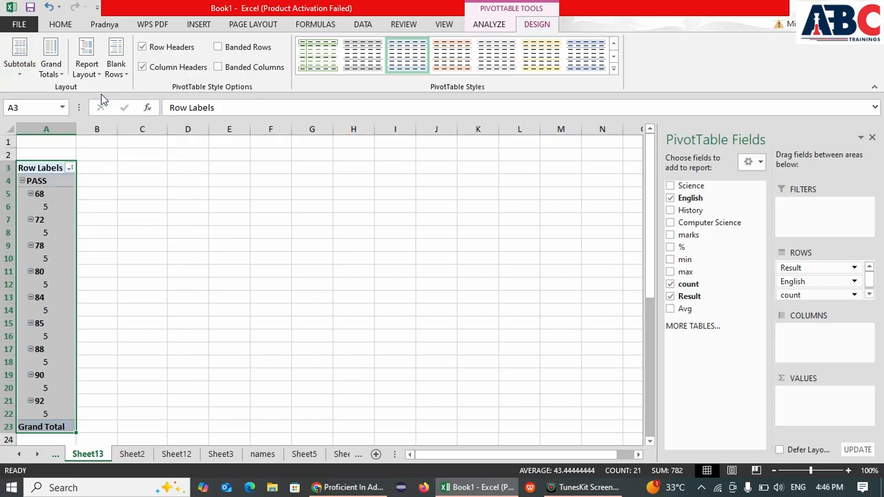
left_click(18, 67)
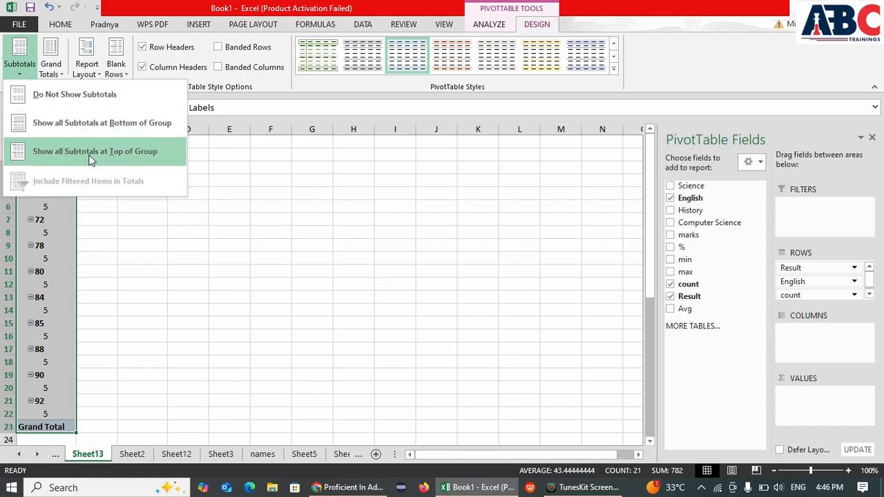
left_click(119, 156)
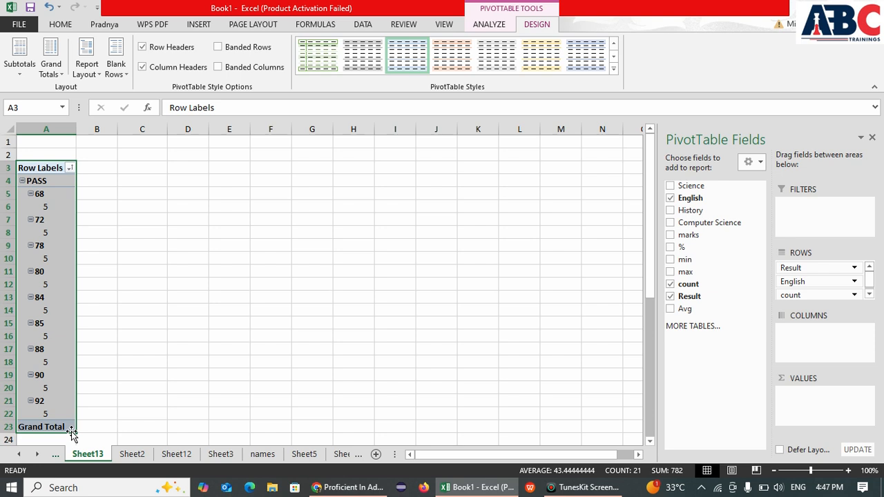
left_click(62, 74)
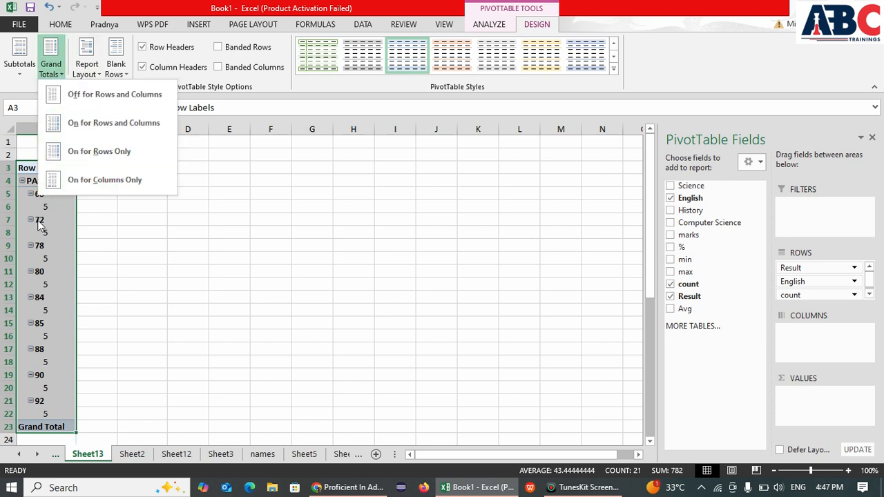
left_click(102, 101)
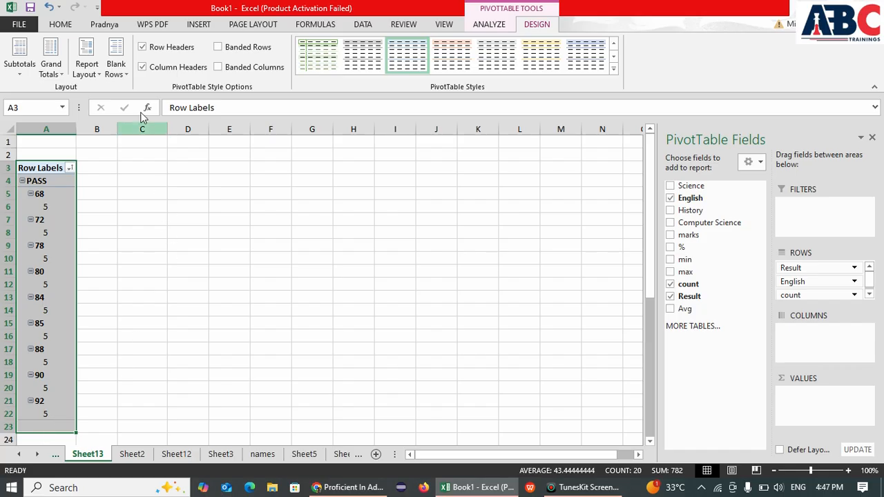
Try to show the Result, English and count pivot table in tabular form.
left_click(99, 76)
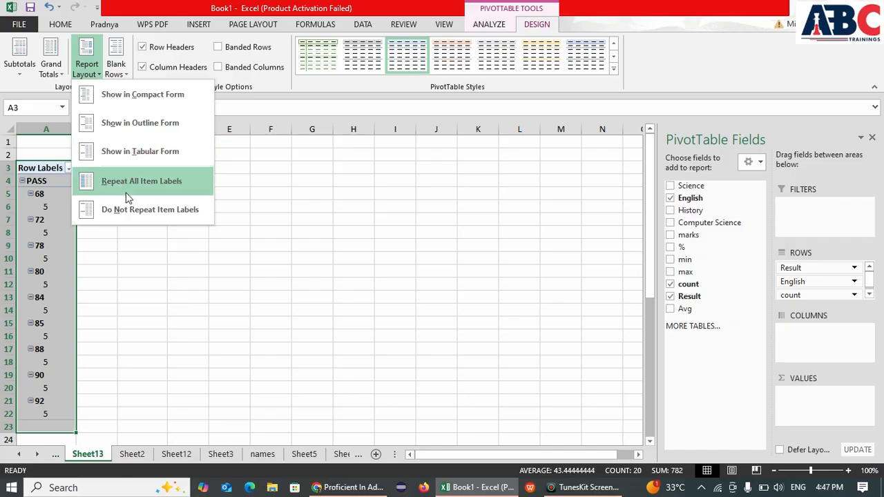
left_click(132, 157)
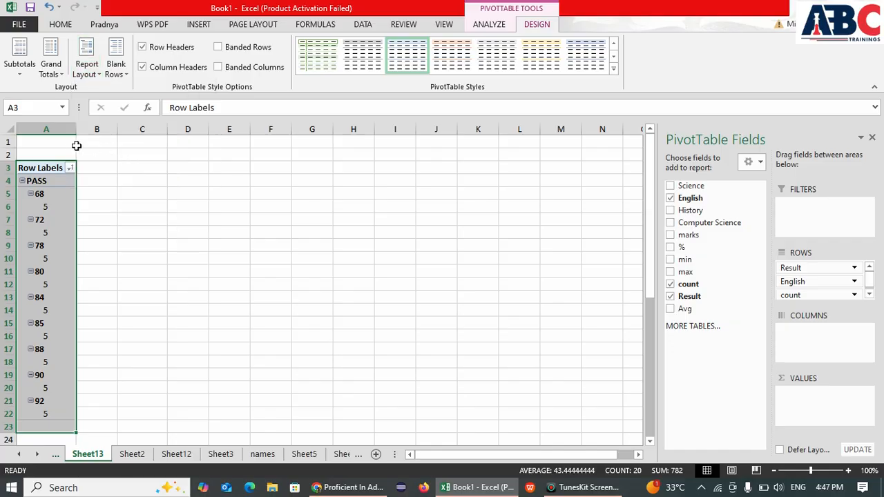
left_click_drag(75, 149, 138, 148)
left_click(83, 191)
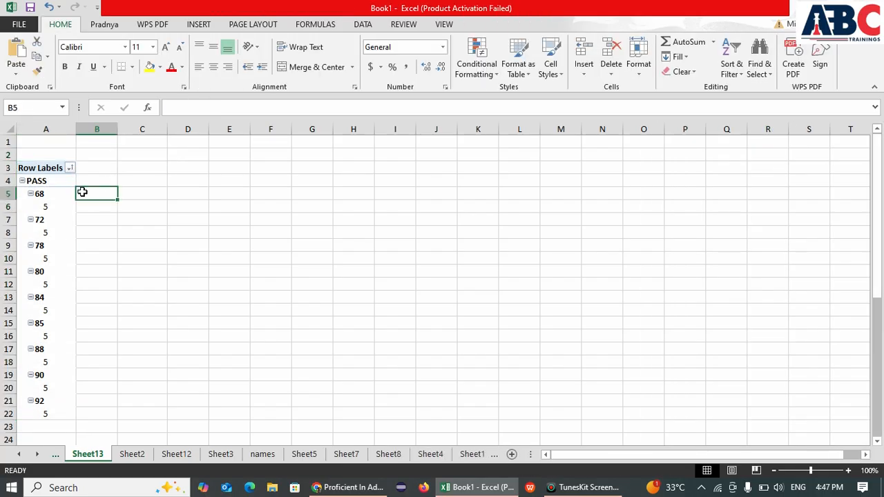
Clear the Row Labels heading text in cell A3.
left_click_drag(46, 170, 58, 427)
key("BackSpace")
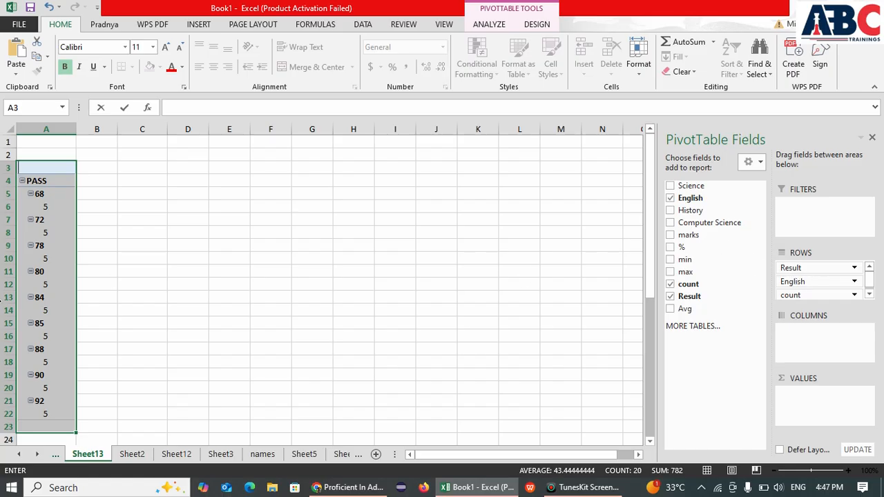
left_click(120, 295)
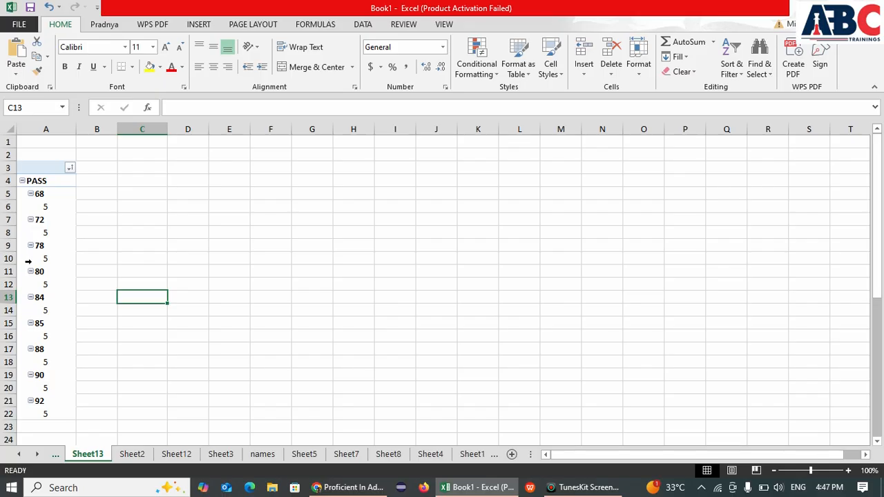
Remove Result, English and count from the pivot table's rows and widen column A.
left_click(29, 260)
left_click_drag(793, 269, 746, 253)
left_click_drag(809, 283, 722, 261)
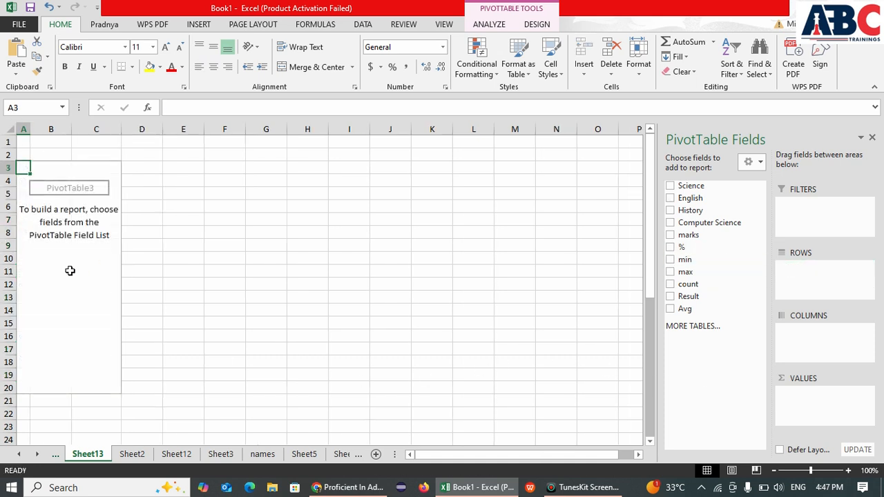
left_click_drag(30, 129, 68, 129)
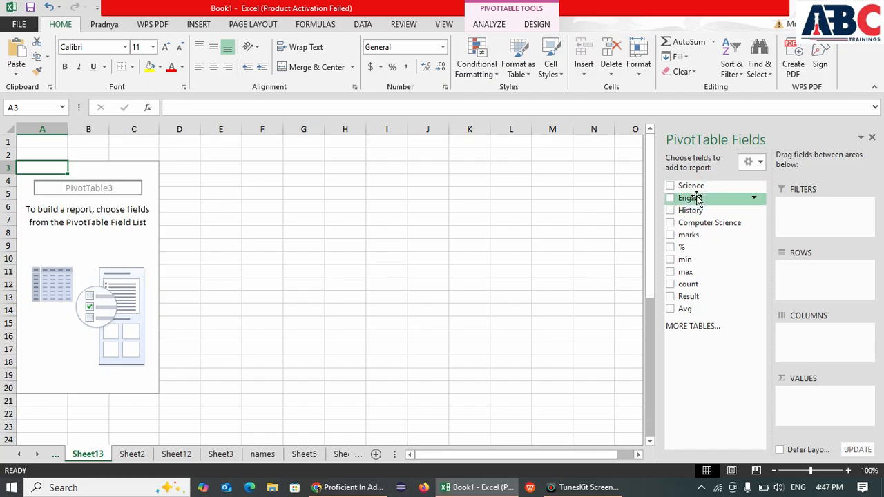
Add Science, English, History and Computer Science to the pivot table's rows, trying English in the columns first.
left_click_drag(691, 186, 803, 278)
left_click_drag(700, 200, 794, 332)
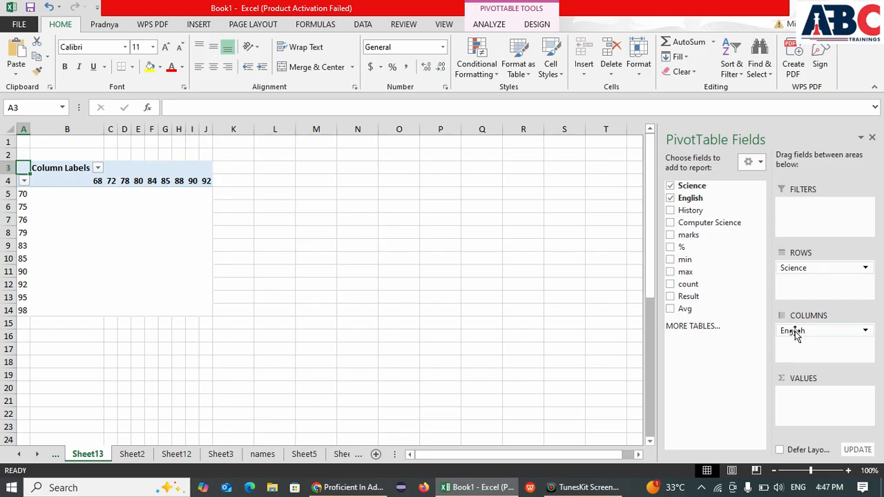
left_click_drag(795, 331, 812, 283)
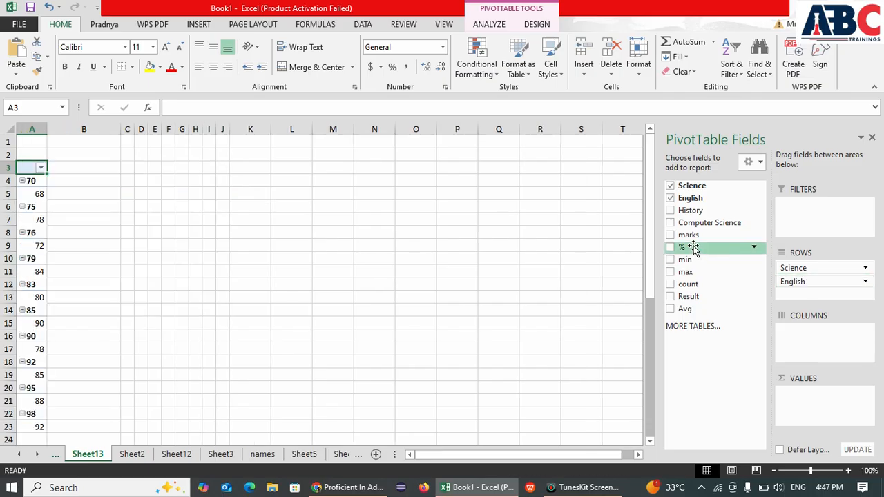
left_click_drag(691, 216, 806, 297)
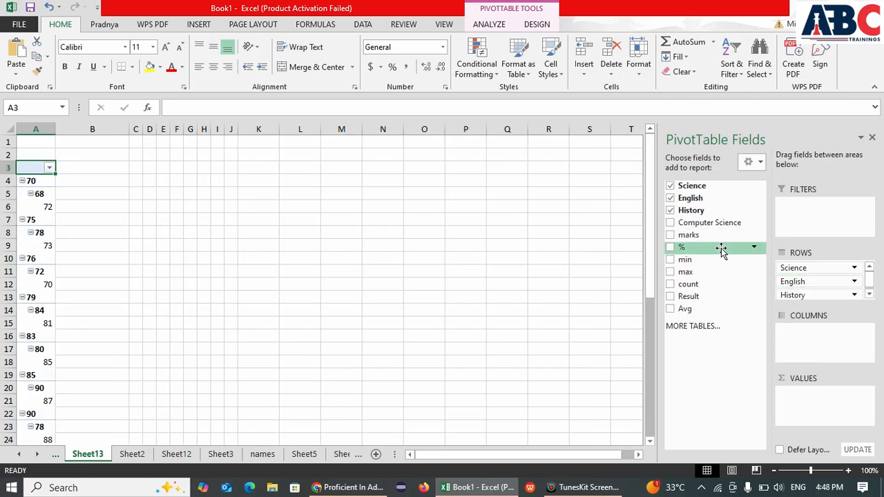
left_click_drag(706, 233, 796, 297)
Review the nested row labels and move History and English from the pivot table's rows to its columns.
scroll(70, 310, "down", 7)
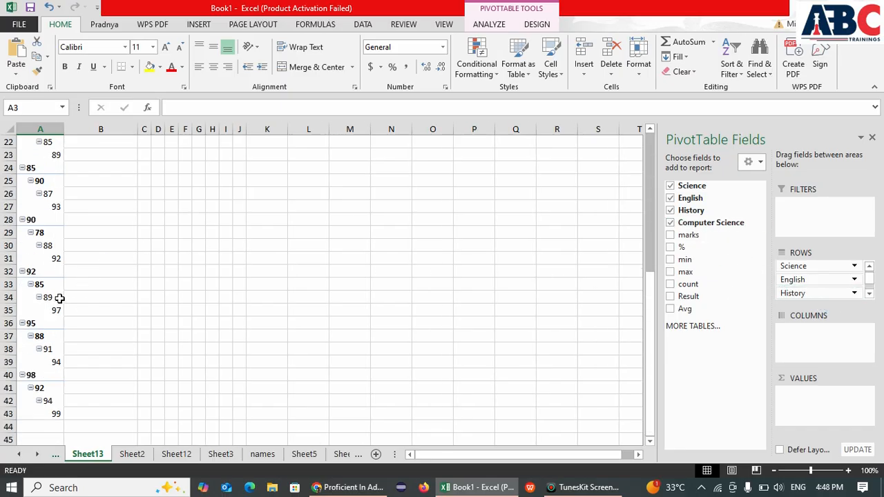
scroll(60, 297, "up", 5)
scroll(60, 297, "down", 9)
scroll(60, 296, "up", 9)
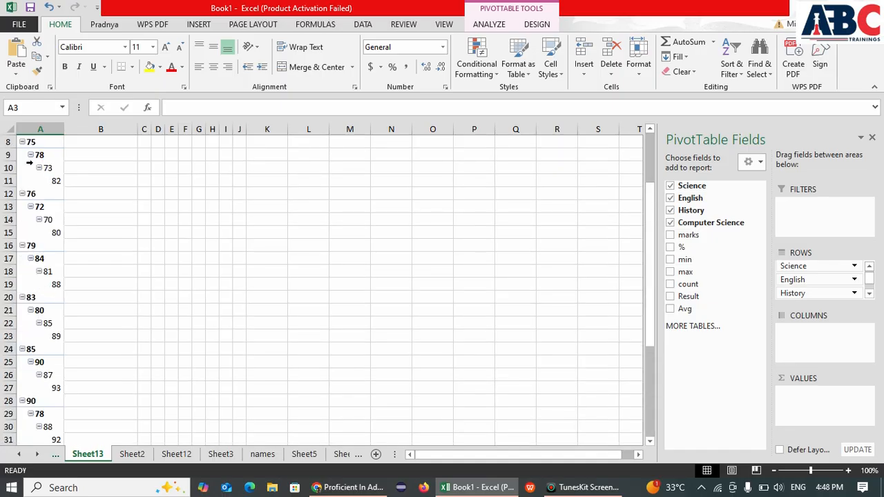
scroll(29, 162, "up", 3)
left_click_drag(31, 169, 50, 446)
left_click_drag(805, 292, 807, 336)
left_click_drag(802, 283, 807, 346)
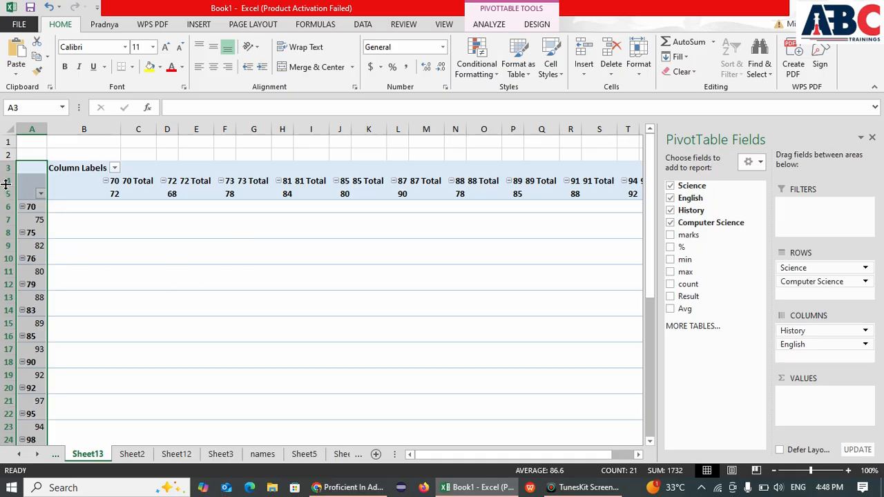
Select the whole pivot table, show it in tabular form and look over the resulting layout.
key("ctrl+a")
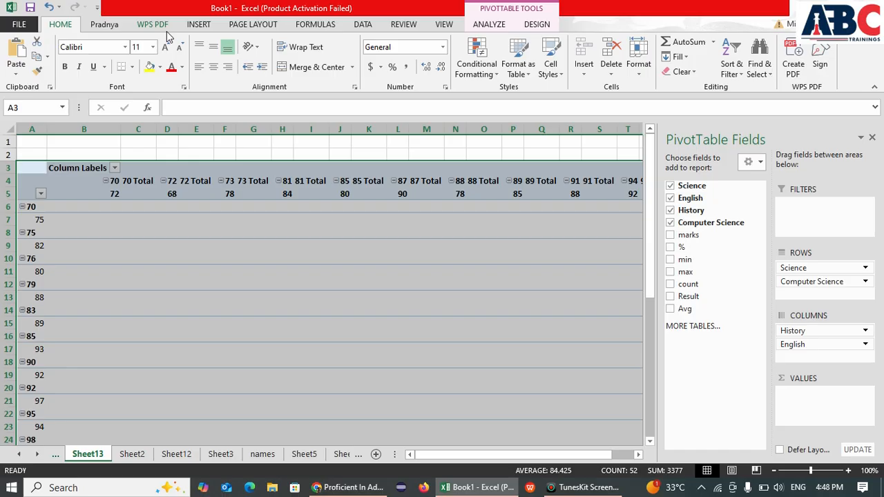
left_click(536, 28)
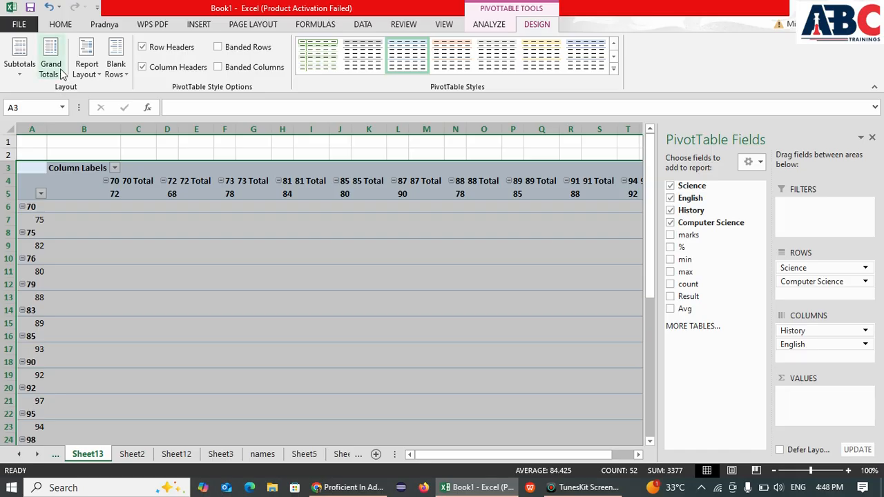
left_click(98, 73)
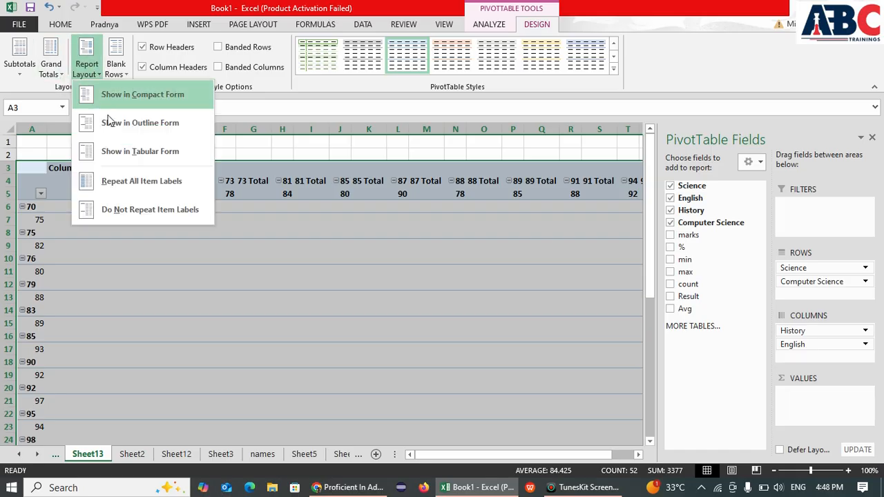
left_click(126, 151)
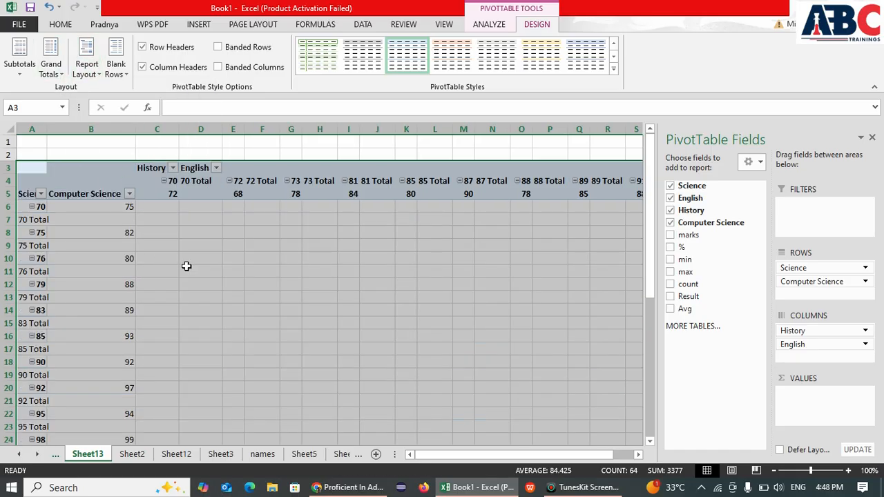
scroll(334, 270, "down", 5)
scroll(335, 269, "up", 5)
left_click(91, 73)
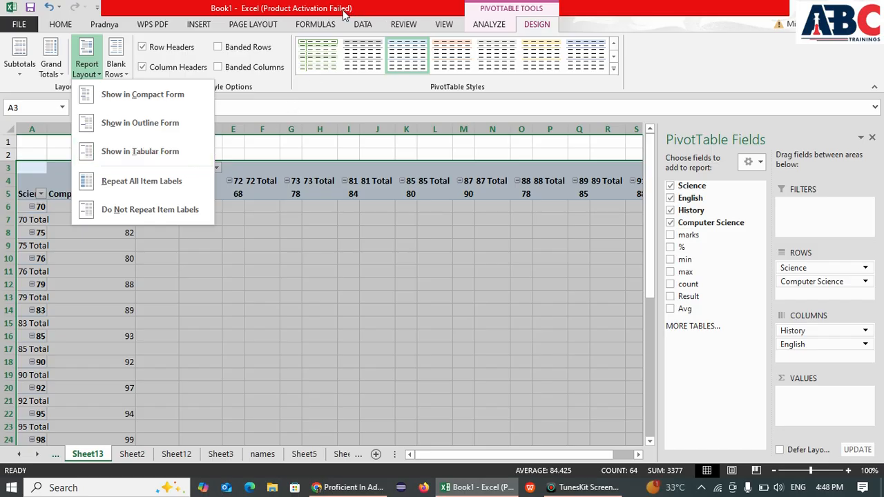
left_click(398, 46)
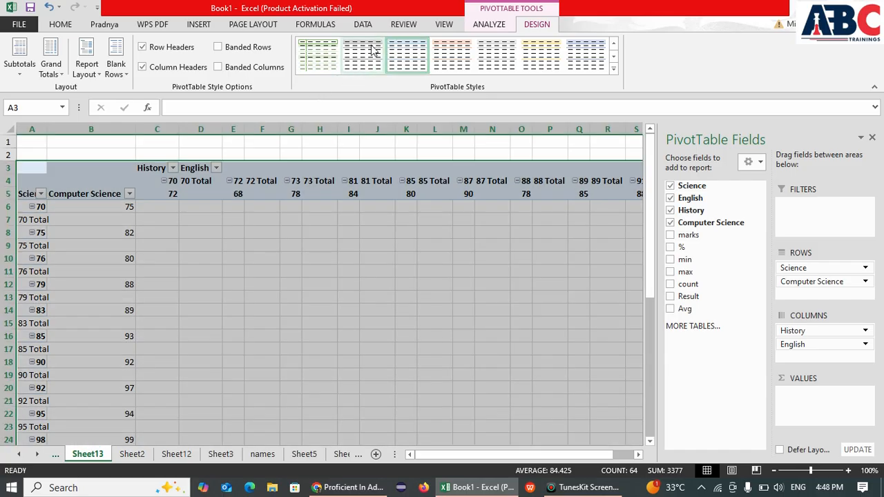
Try the grey pivot table style, then apply the light orange one.
left_click(365, 48)
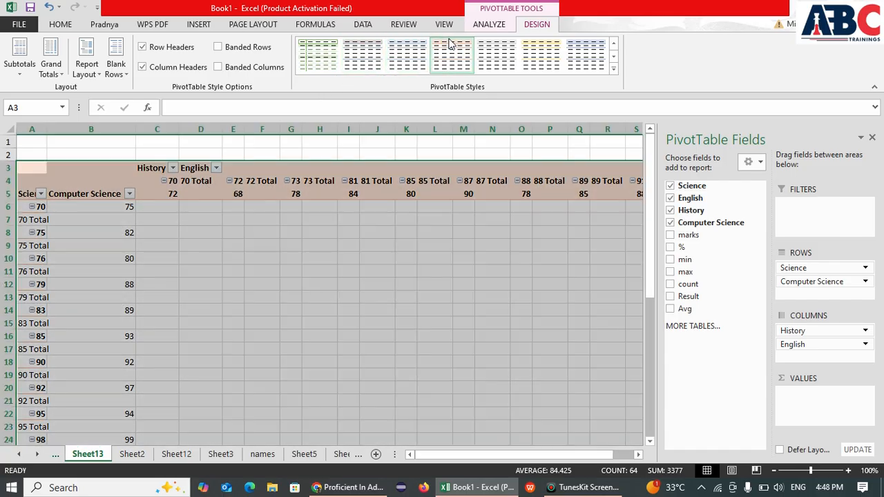
left_click(451, 44)
left_click(373, 283)
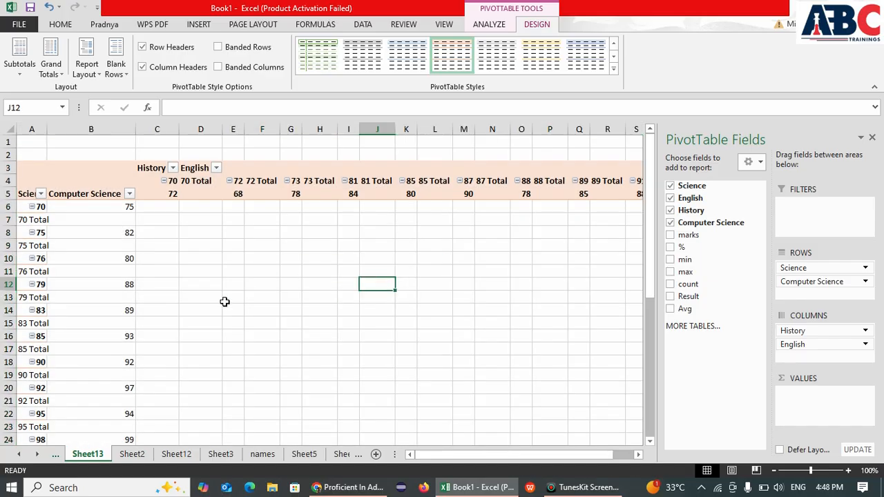
left_click(19, 65)
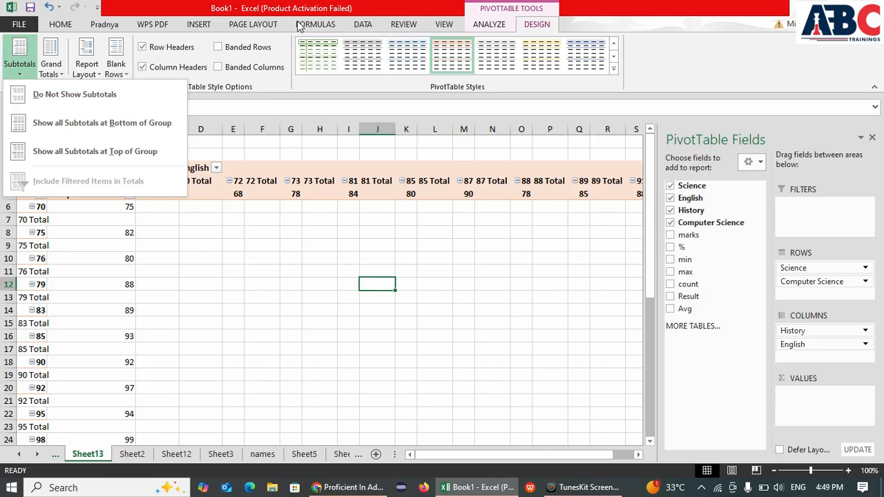
left_click(250, 28)
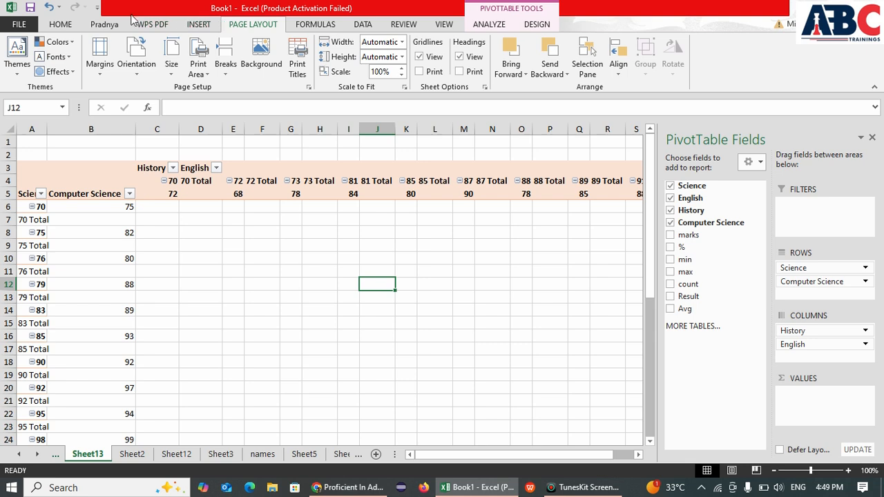
left_click(364, 25)
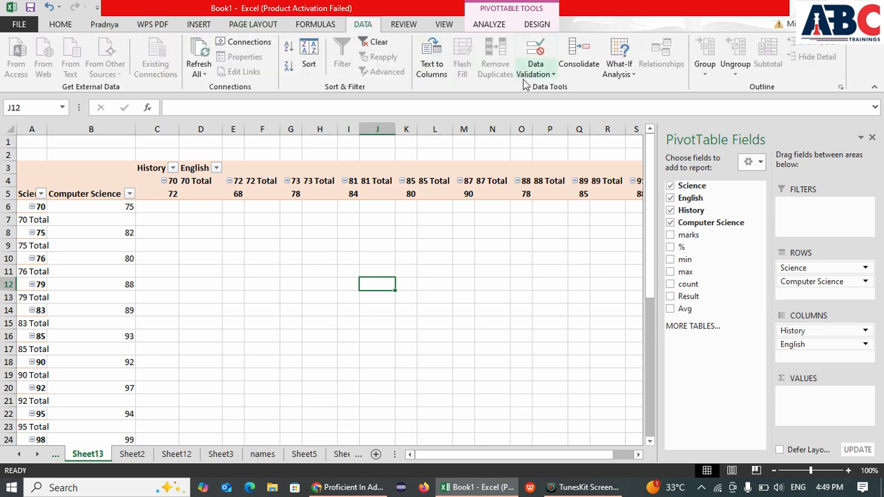
left_click(553, 75)
left_click(568, 103)
Try to consolidate the range $A$3:$S$28 covering the pivot table with the Sum function.
left_click(24, 167)
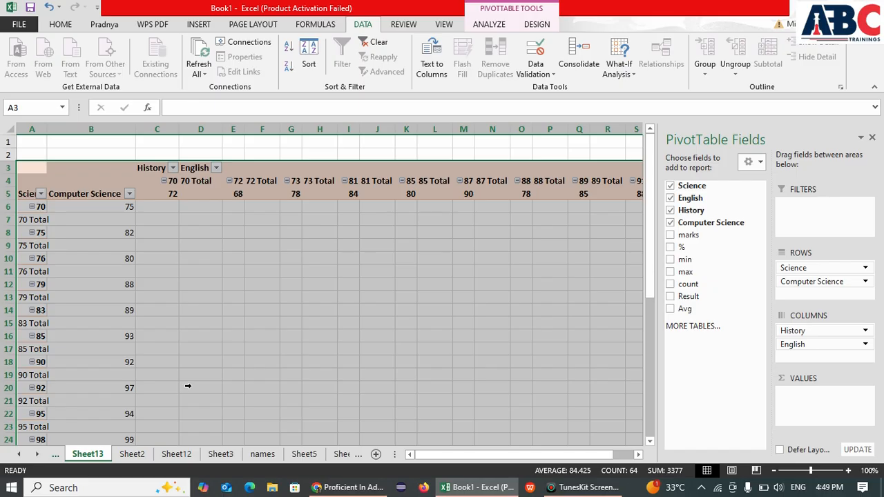
left_click(577, 66)
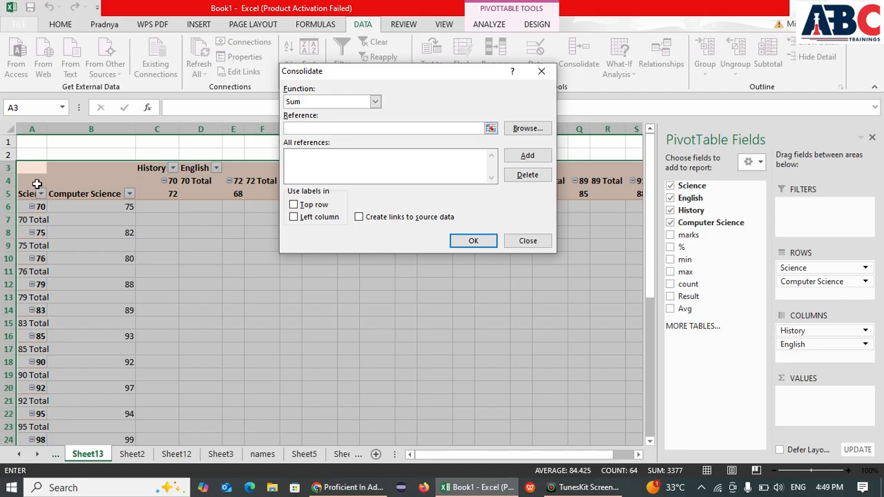
left_click_drag(38, 169, 625, 442)
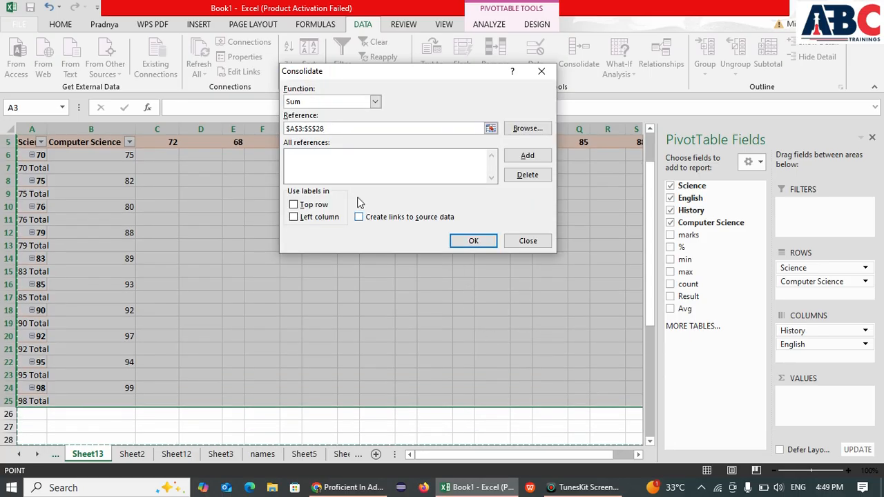
left_click(464, 242)
left_click(443, 278)
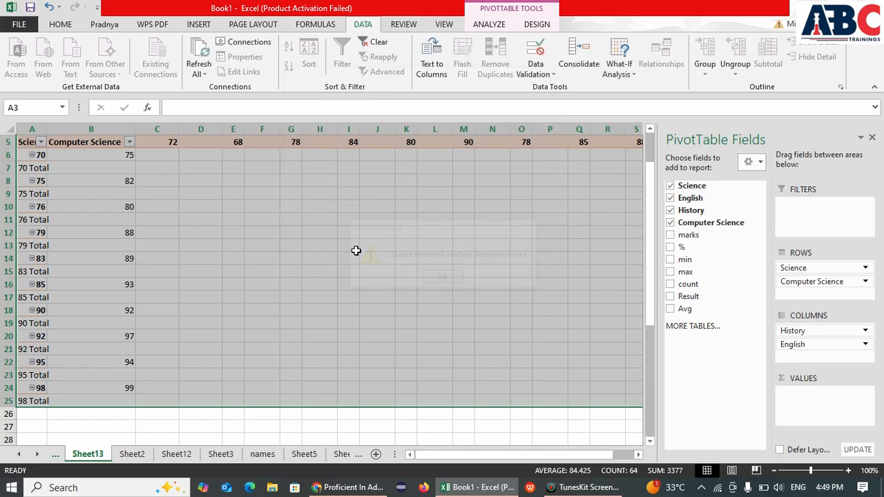
left_click(290, 270)
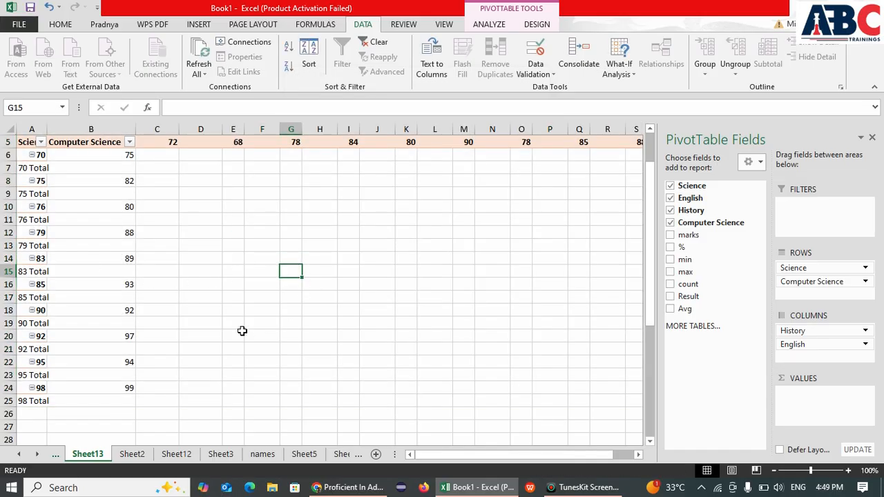
scroll(250, 313, "down", 5)
scroll(251, 313, "up", 6)
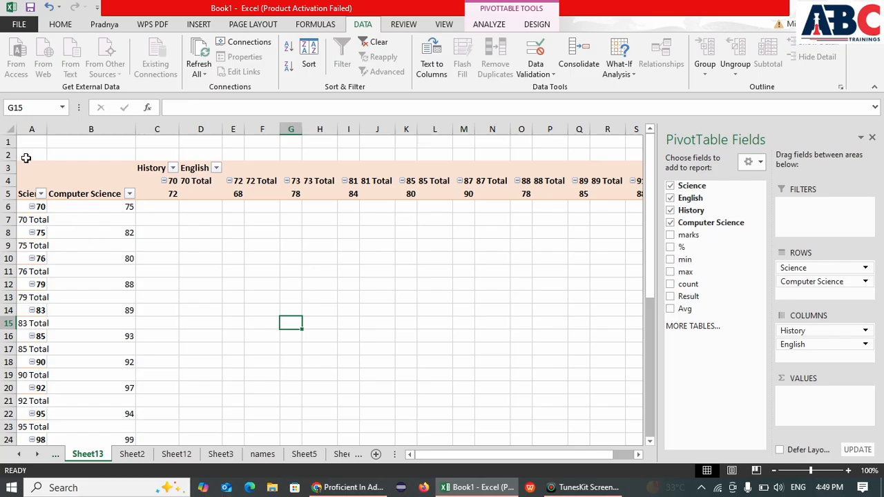
left_click(19, 161)
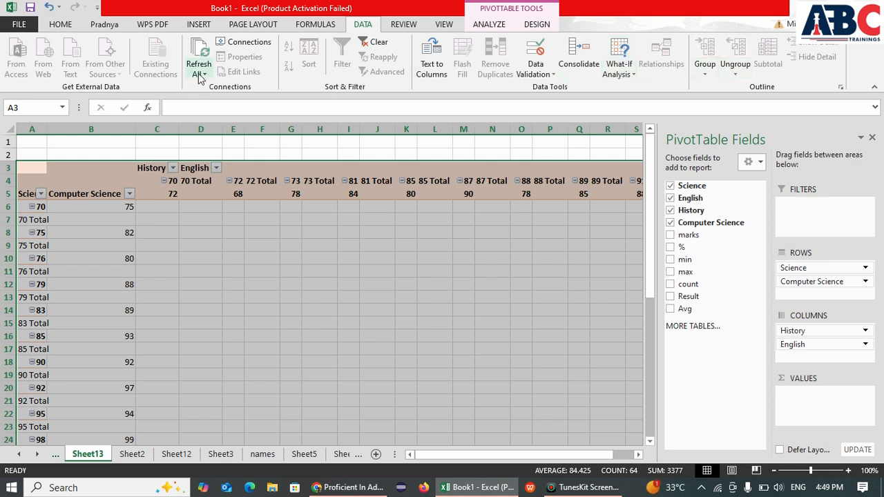
left_click(435, 27)
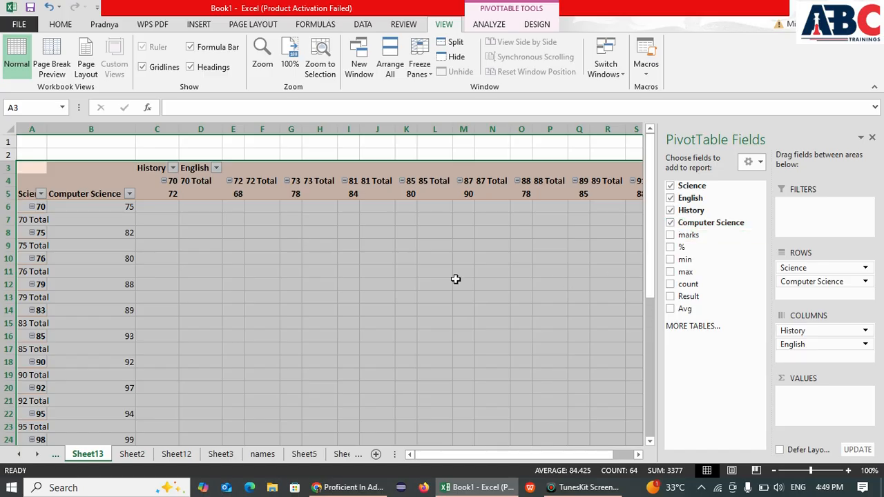
left_click(454, 279)
scroll(364, 393, "down", 2)
scroll(328, 365, "up", 2)
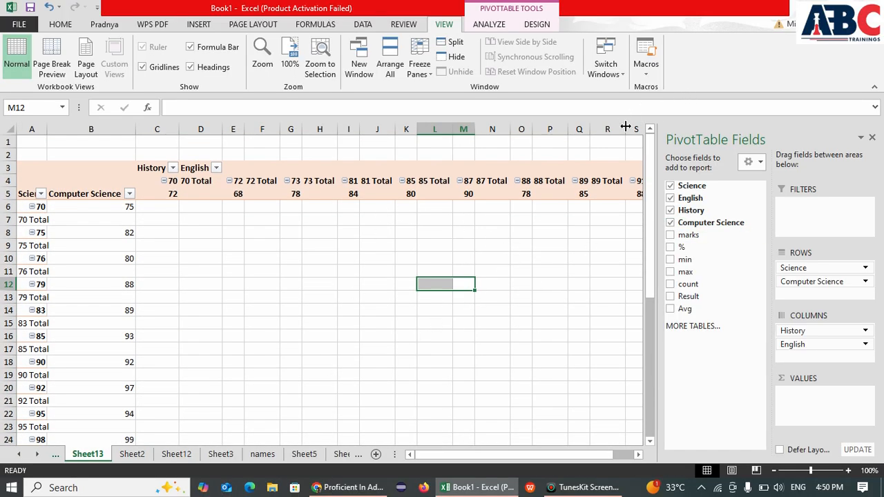
left_click(617, 57)
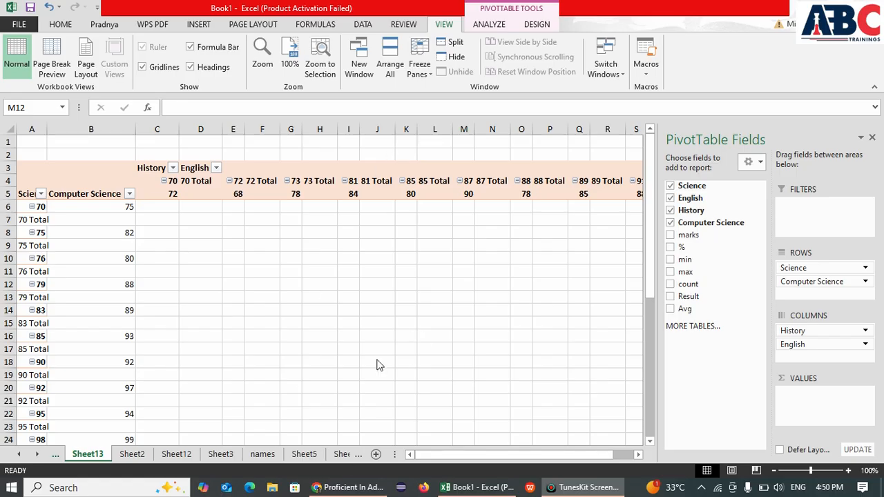
Add a slicer for the marks field to the pivot table.
left_click(687, 237)
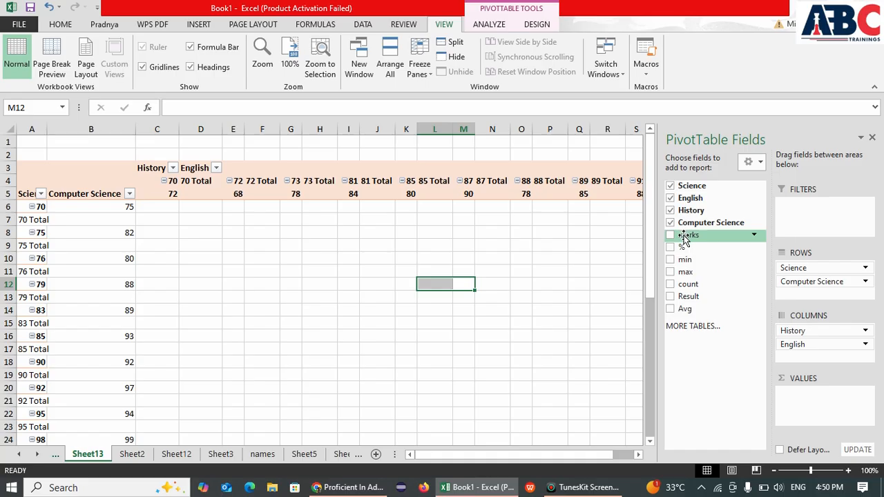
right_click(684, 237)
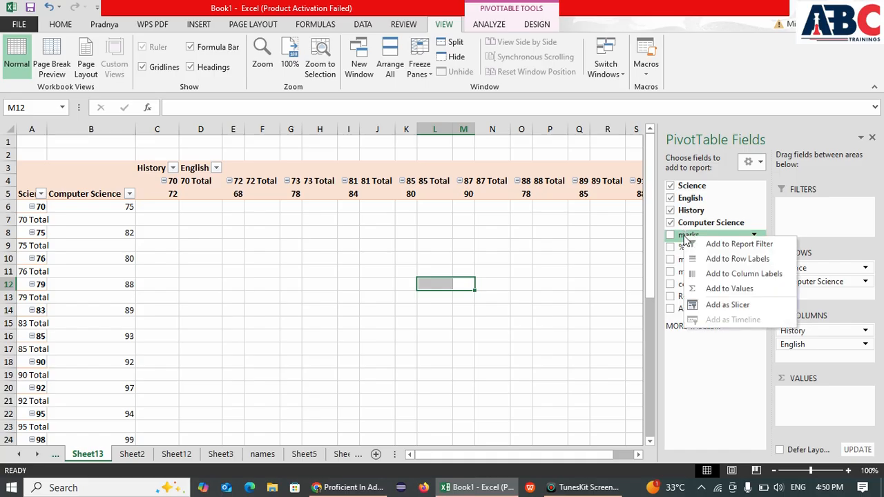
left_click(737, 305)
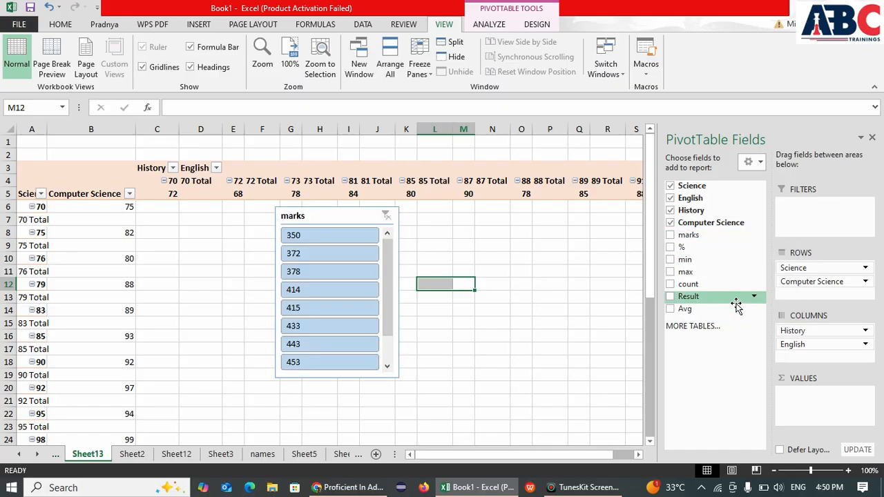
Filter the pivot table by single values in the marks slicer, starting with 350 and finishing with 453.
left_click(307, 235)
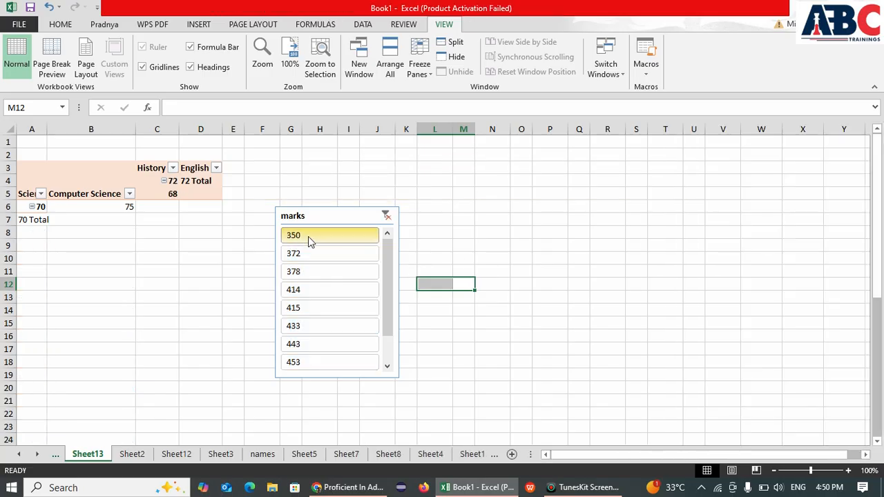
left_click(304, 270)
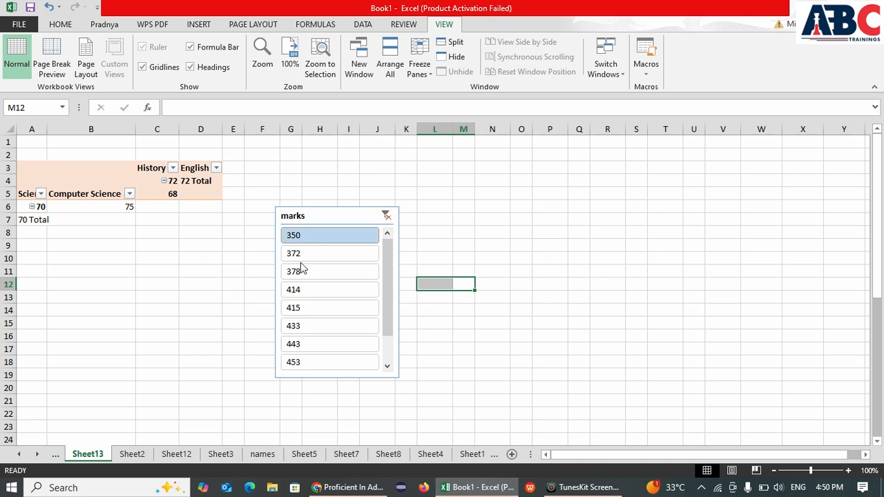
left_click(301, 254)
left_click(310, 272)
left_click(325, 306)
left_click(311, 325)
left_click(304, 308)
left_click(306, 291)
left_click(304, 344)
left_click(314, 362)
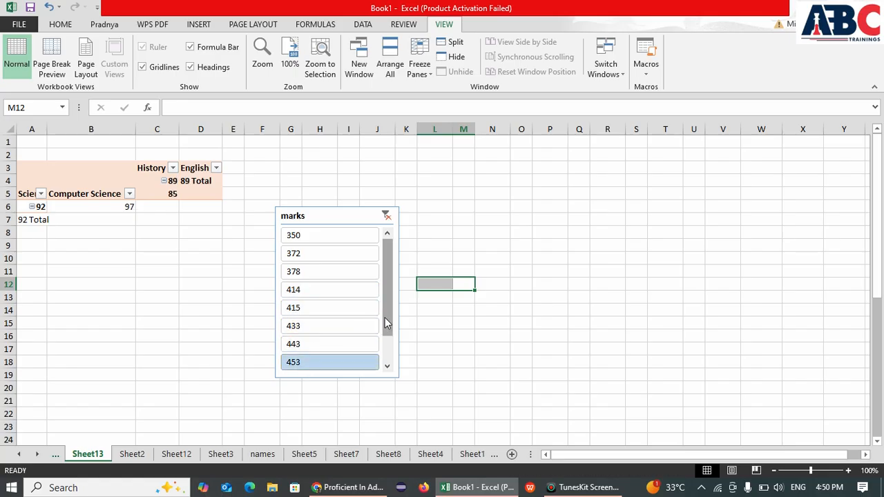
Try the higher values in the marks slicer, including 460 and 478, and finish with the pivot table filtered to 443.
left_click_drag(385, 317, 388, 370)
left_click(310, 346)
left_click(301, 325)
left_click(304, 309)
left_click(298, 344)
left_click(296, 363)
left_click(323, 310)
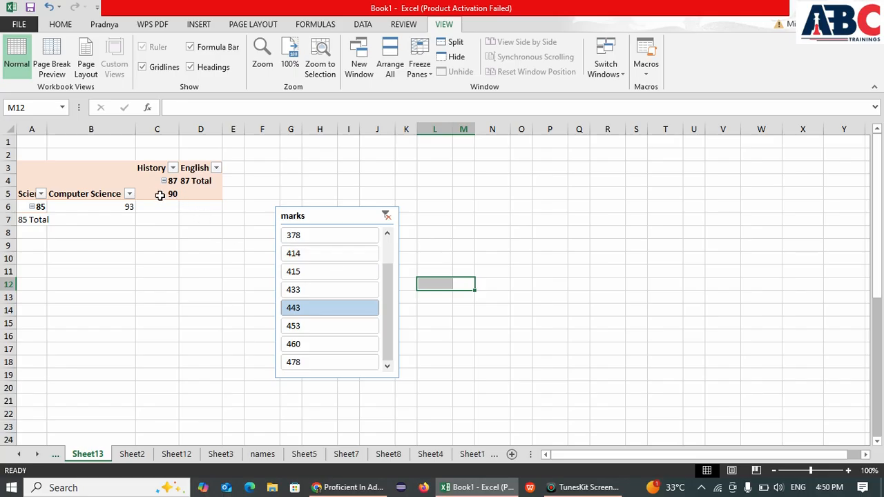
Add a slicer for the max field and place it beside the marks slicer.
left_click(160, 196)
left_click(157, 210)
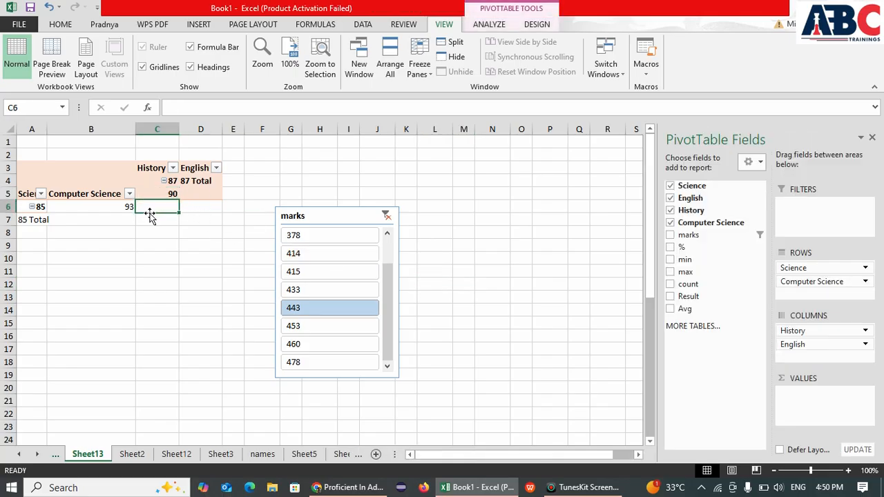
right_click(683, 274)
left_click(716, 346)
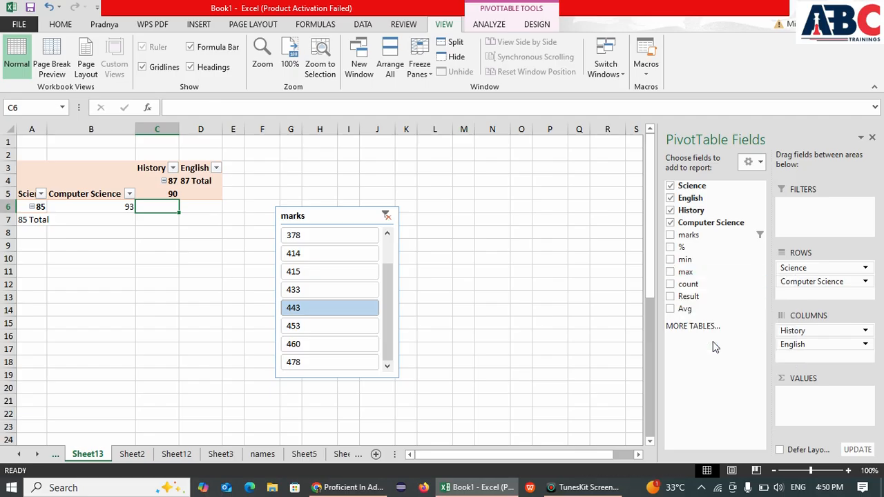
left_click_drag(350, 295, 470, 264)
left_click_drag(373, 226, 545, 198)
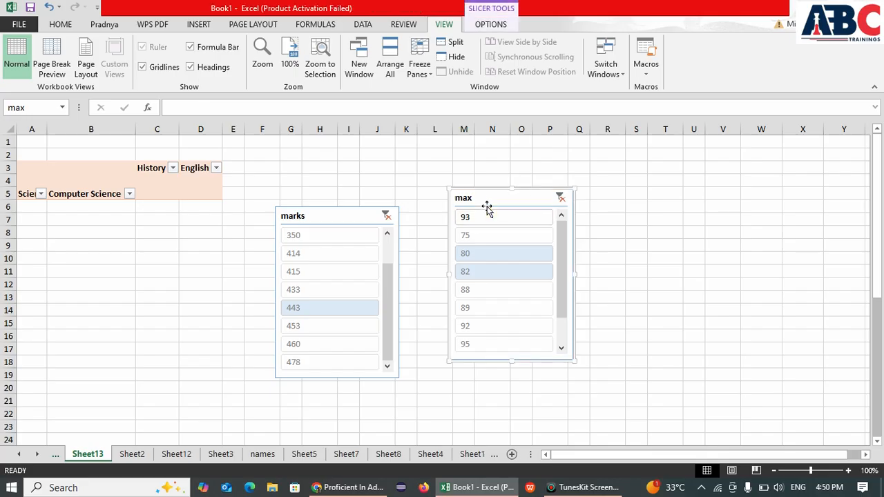
Try combinations of values in the marks and max slicers, finishing with marks 415 and max 89.
left_click(503, 302)
left_click(498, 292)
left_click(493, 277)
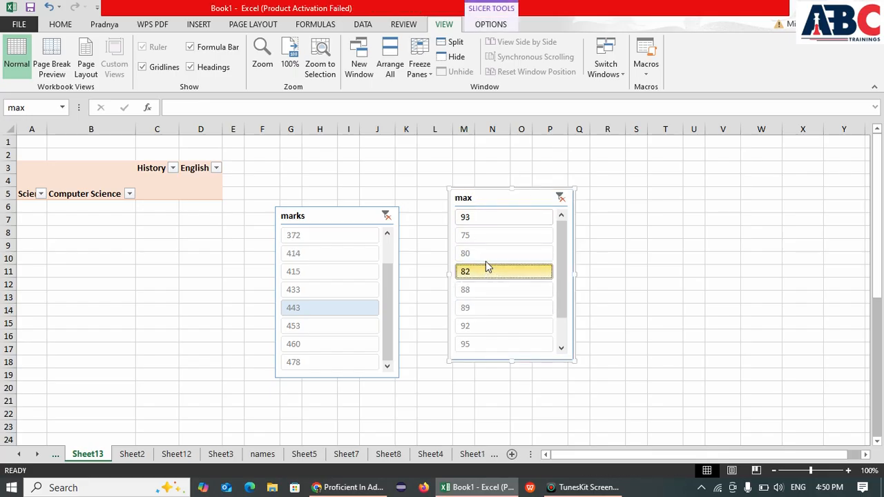
left_click(331, 257)
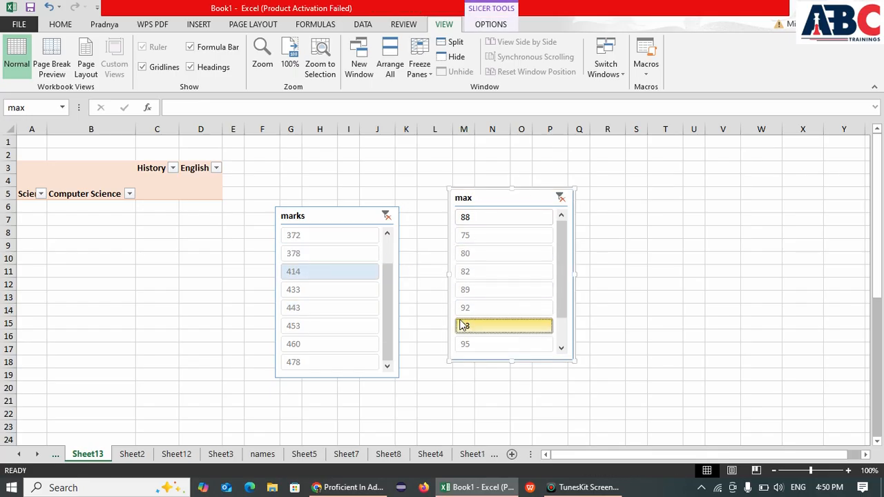
left_click(342, 290)
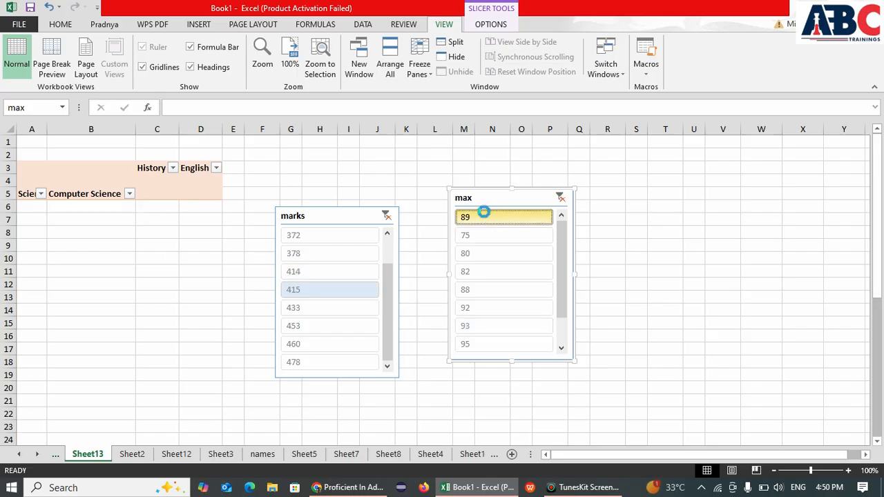
left_click(485, 216)
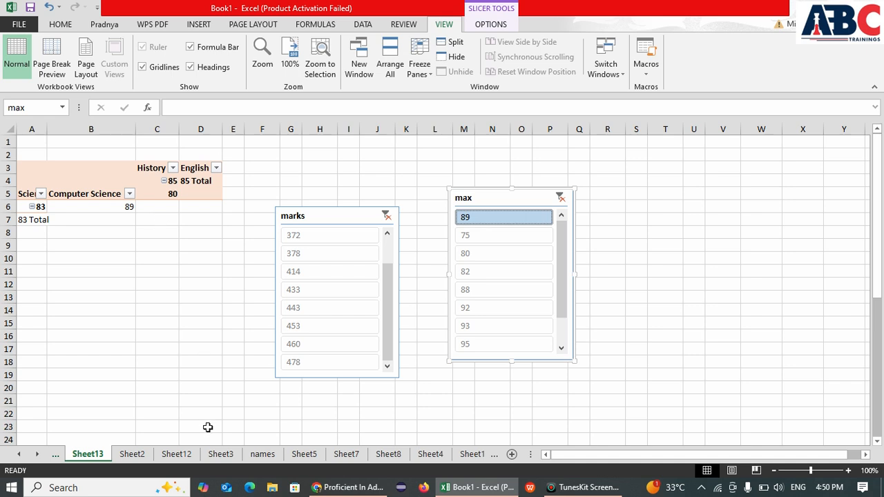
Clear the filters of both the max and marks slicers.
left_click(560, 198)
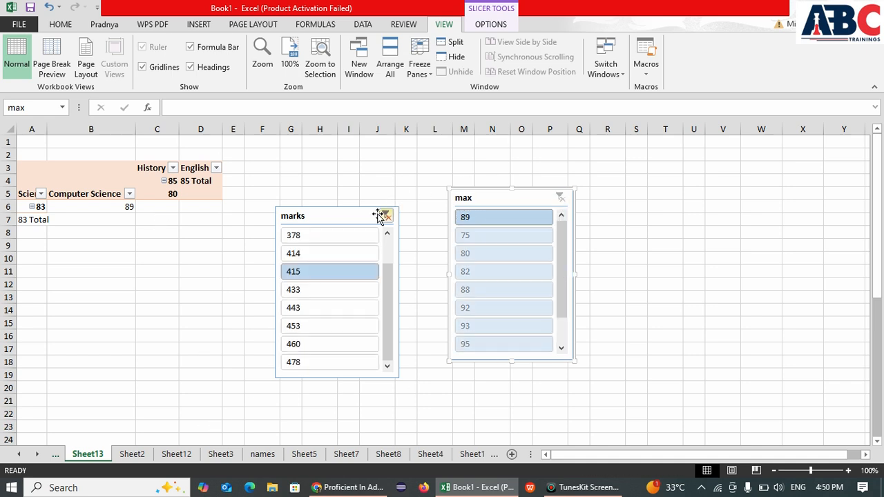
left_click(385, 216)
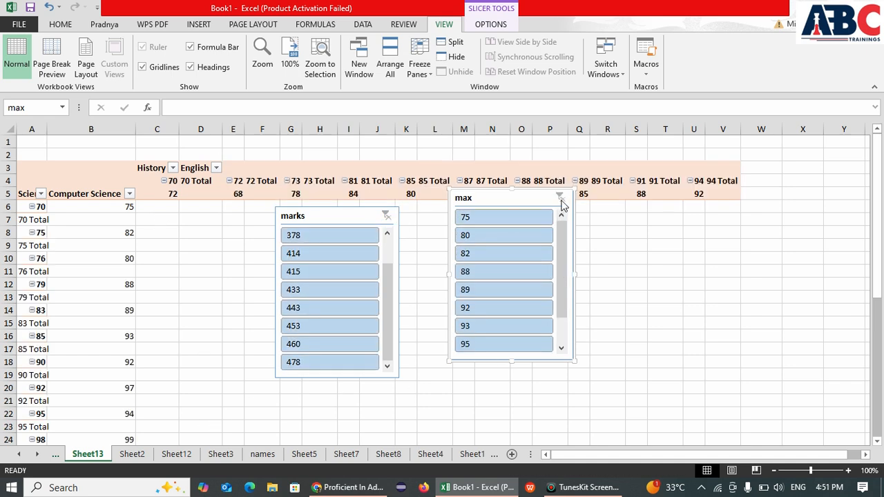
left_click(387, 218)
Undo all slicer filtering and the insertion of both the max and marks slicers.
key("ctrl+z")
key("ctrl+z")
key("ctrl+z")
key("ctrl+z")
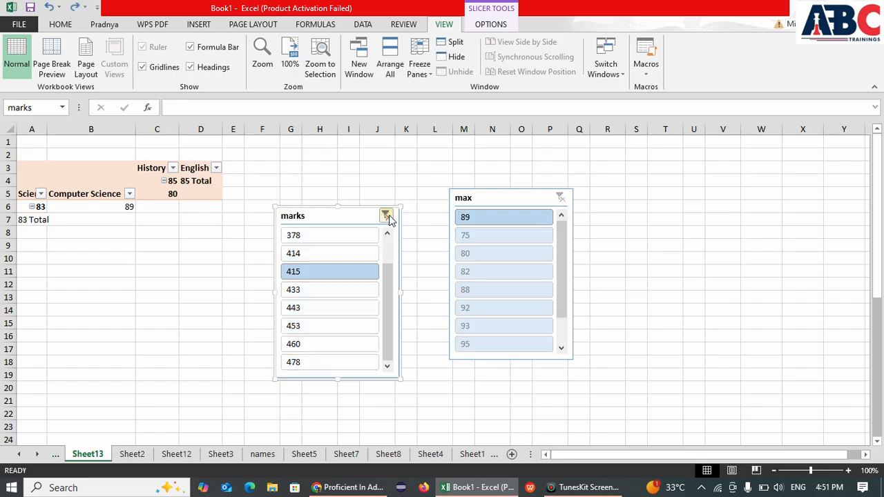
key("ctrl+z")
key("ctrl+z")
key("ctrl+z")
key("ctrl+z")
key("ctrl+z")
key("ctrl+z")
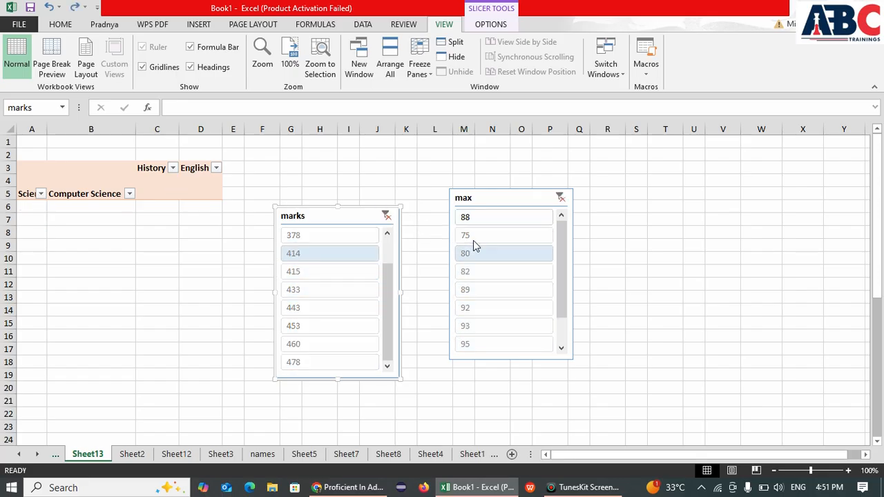
key("ctrl+z")
key("ctrl+z")
key("ctrl+z")
key("ctrl+z")
key("ctrl+z")
key("ctrl+z")
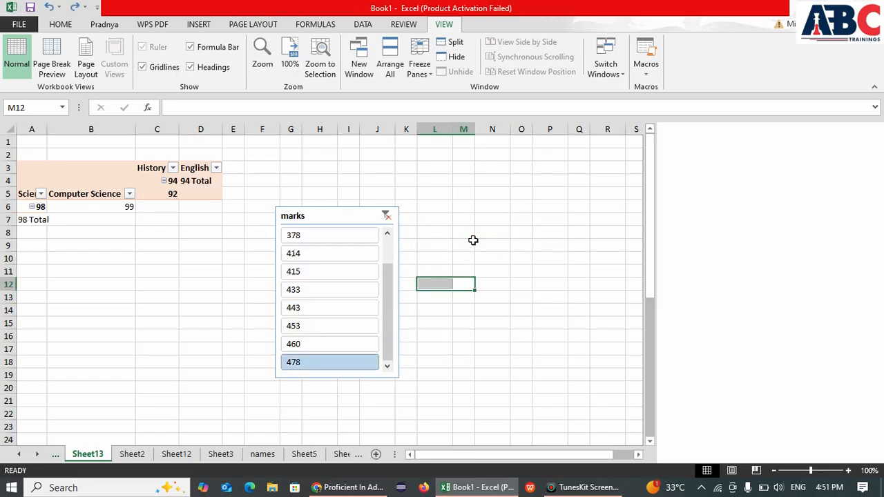
key("ctrl+z")
key("ctrl+z")
key("ctrl+z")
key("ctrl+z")
key("ctrl+z")
key("ctrl+z")
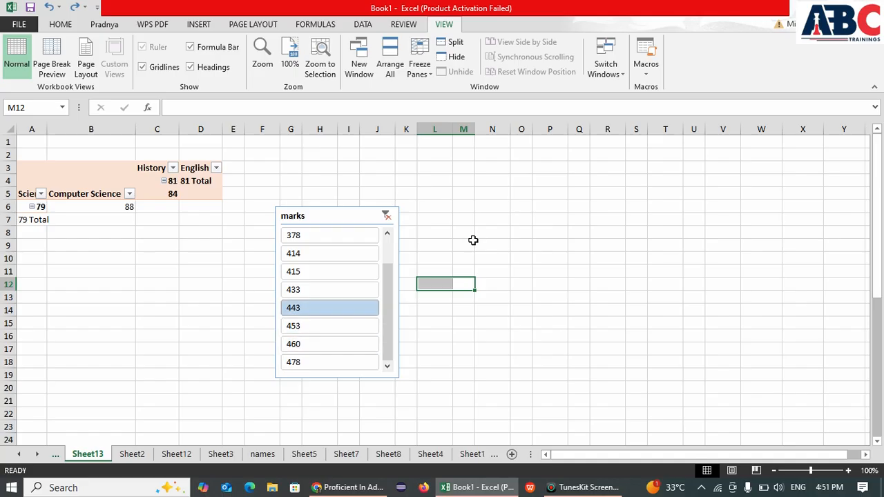
key("ctrl+z")
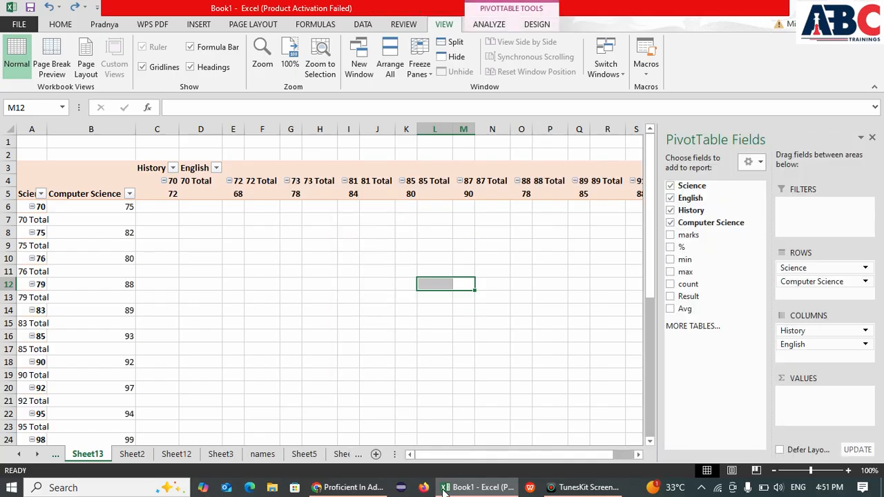
Switch to the course notes in Chrome and review the sections on sorting, filtering, data tools and subtotals.
left_click(358, 488)
scroll(415, 321, "down", 7)
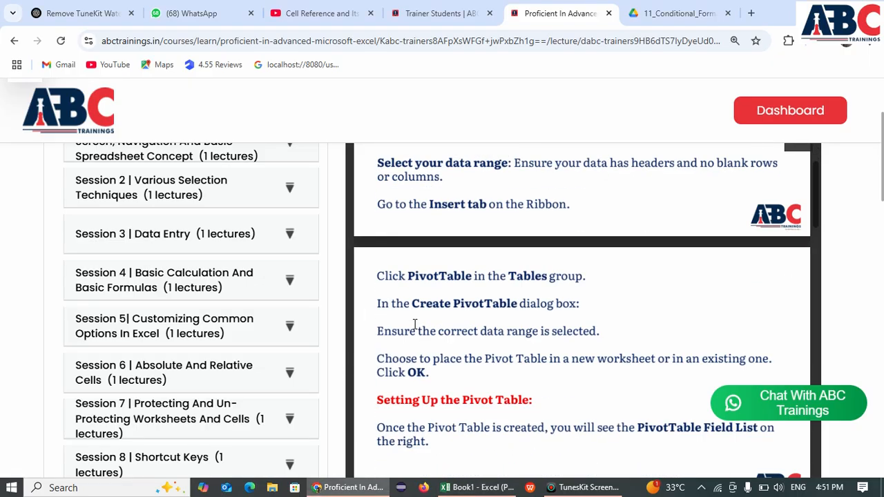
scroll(415, 325, "down", 3)
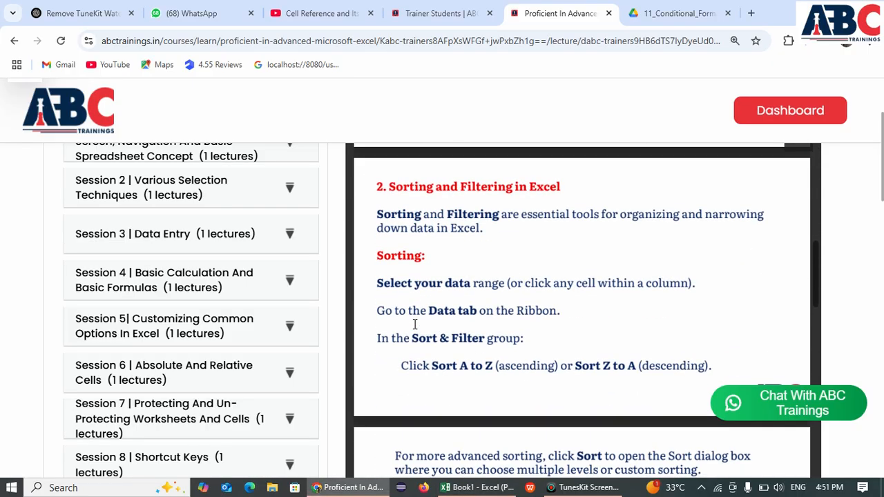
scroll(415, 325, "down", 10)
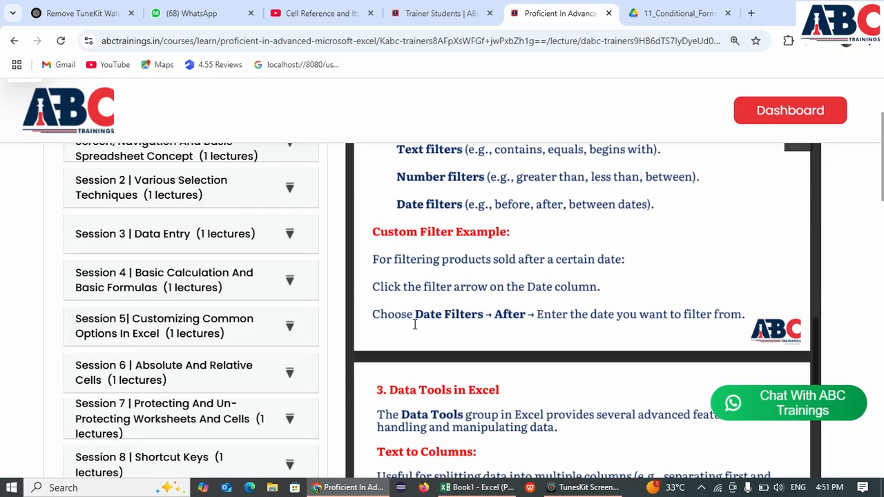
scroll(414, 325, "down", 10)
scroll(415, 325, "up", 3)
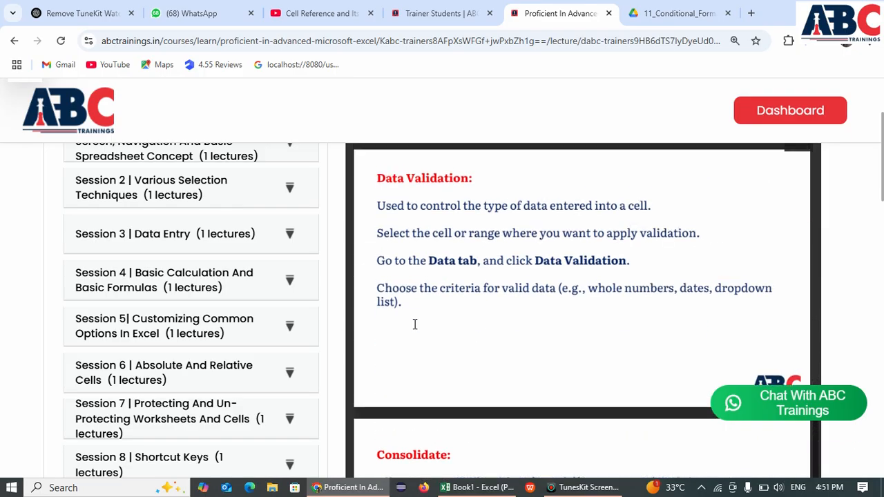
scroll(415, 325, "down", 5)
scroll(415, 324, "up", 8)
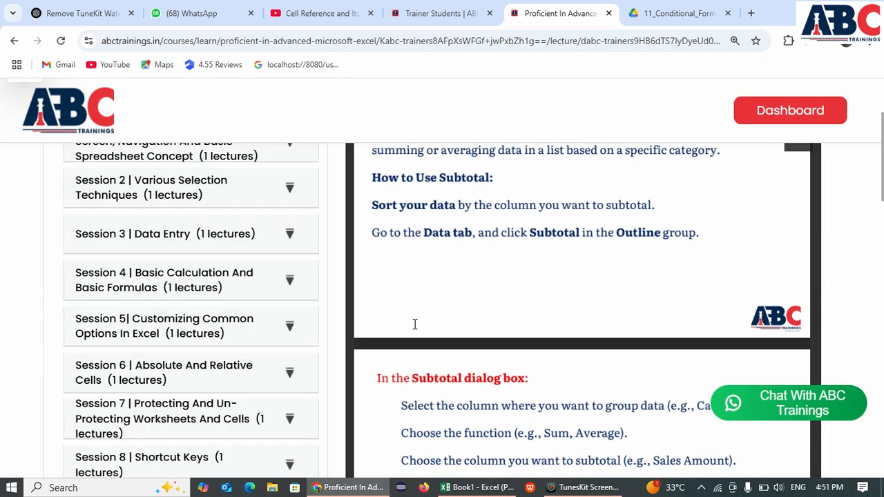
scroll(406, 329, "up", 1)
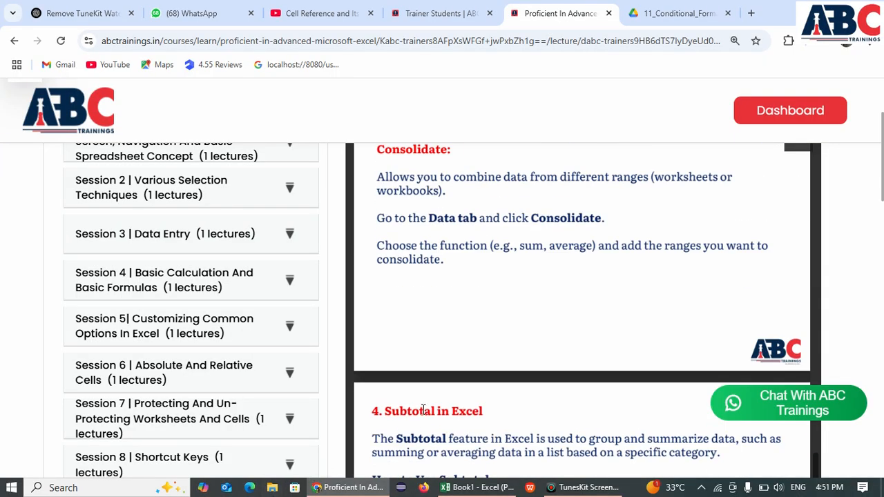
scroll(423, 411, "up", 7)
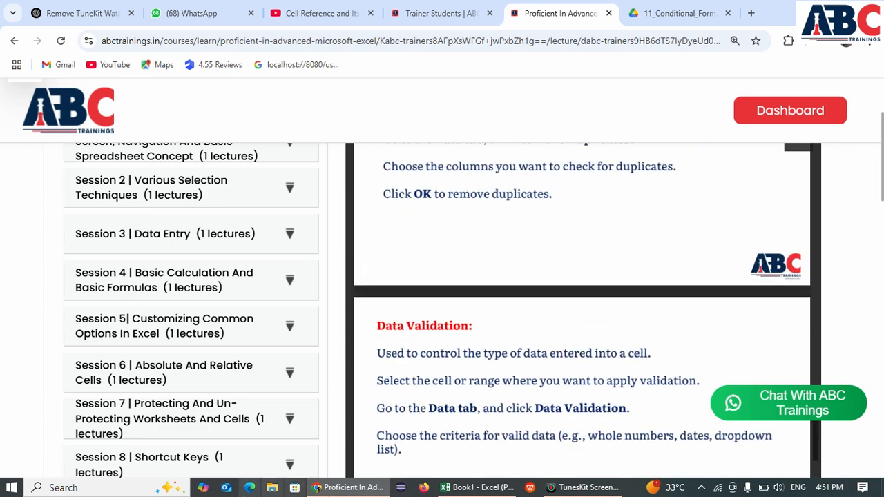
Switch back to Excel and try to apply data validation to the entire pivot table.
left_click(479, 488)
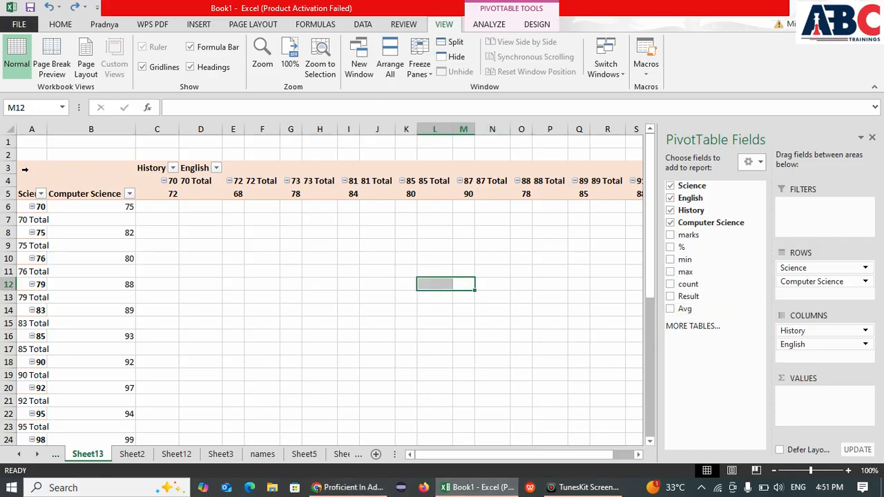
left_click(31, 168)
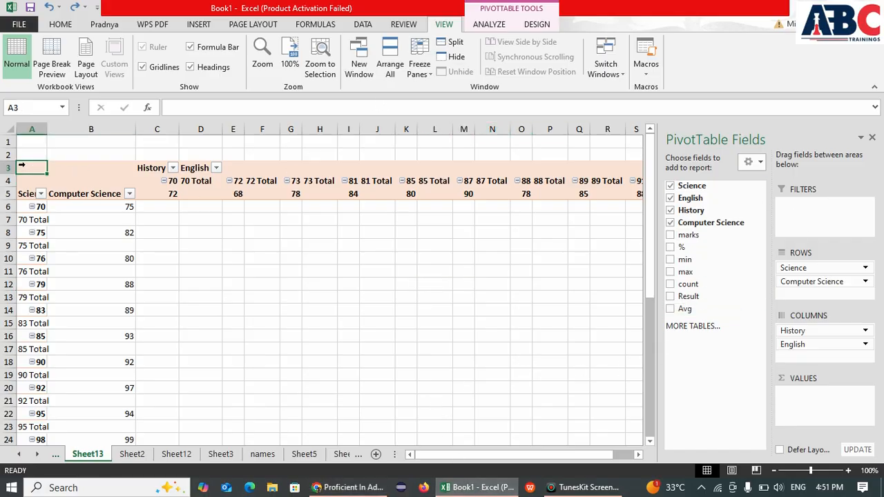
left_click(21, 166)
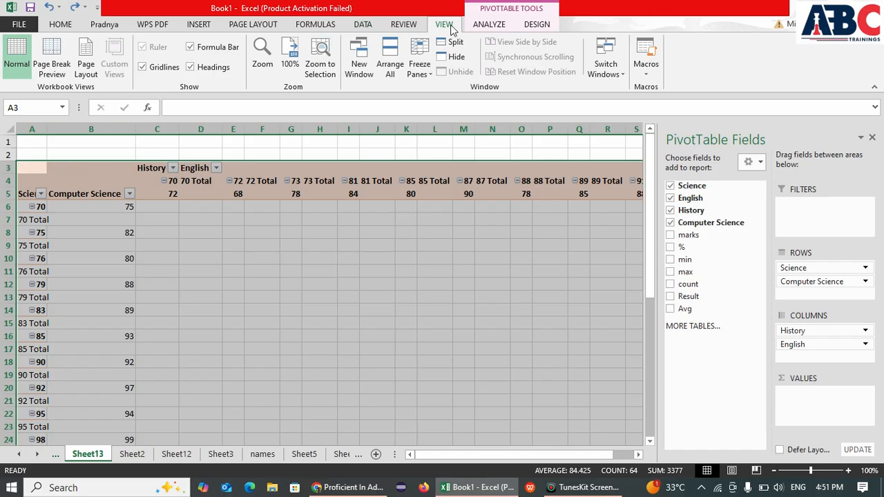
left_click(370, 24)
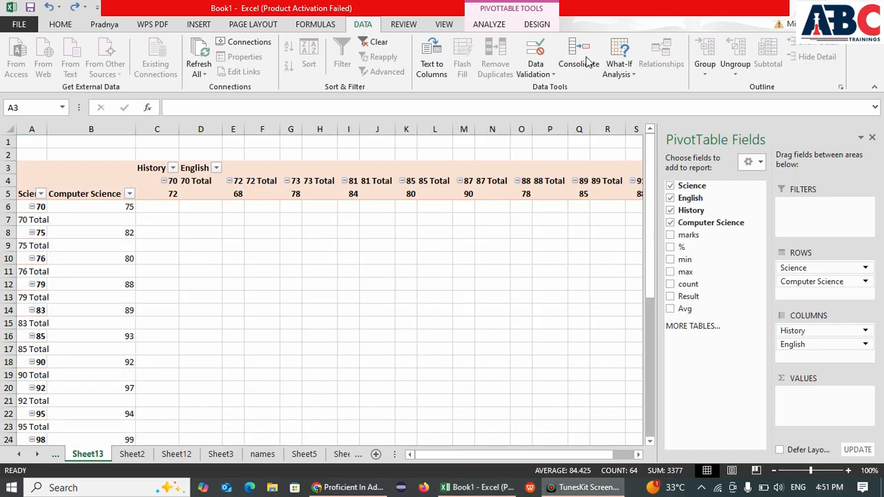
left_click(552, 75)
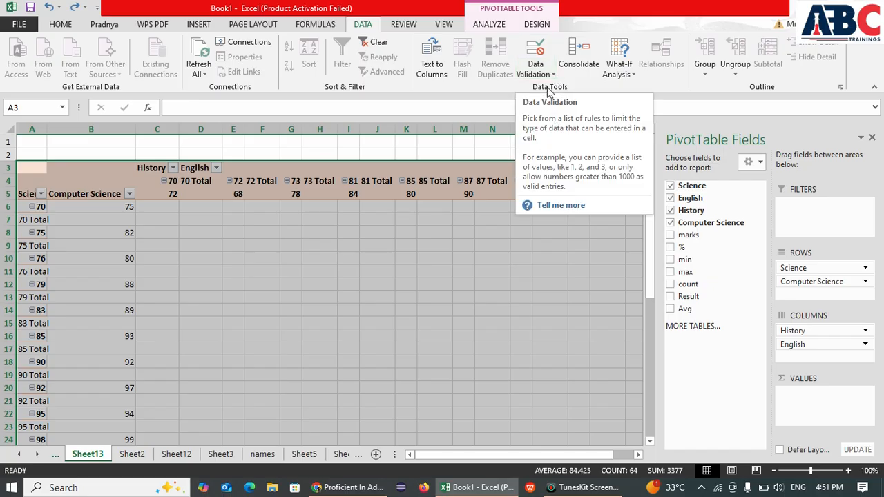
left_click(534, 74)
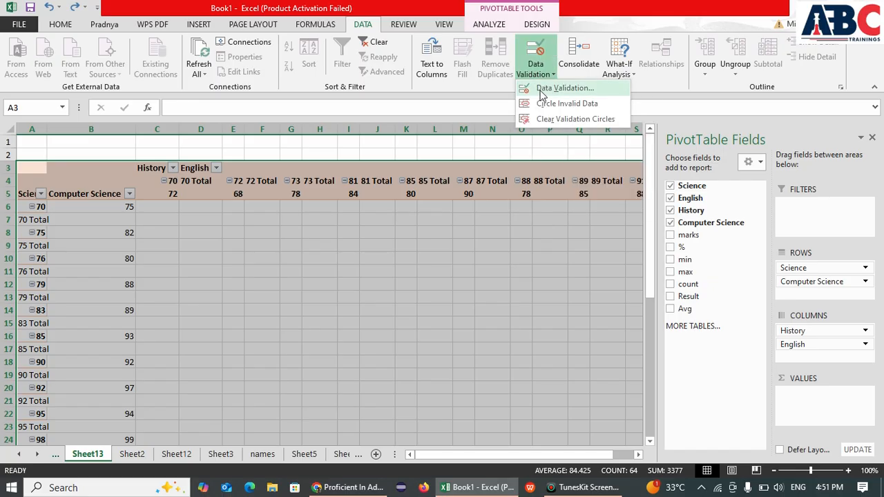
left_click(554, 90)
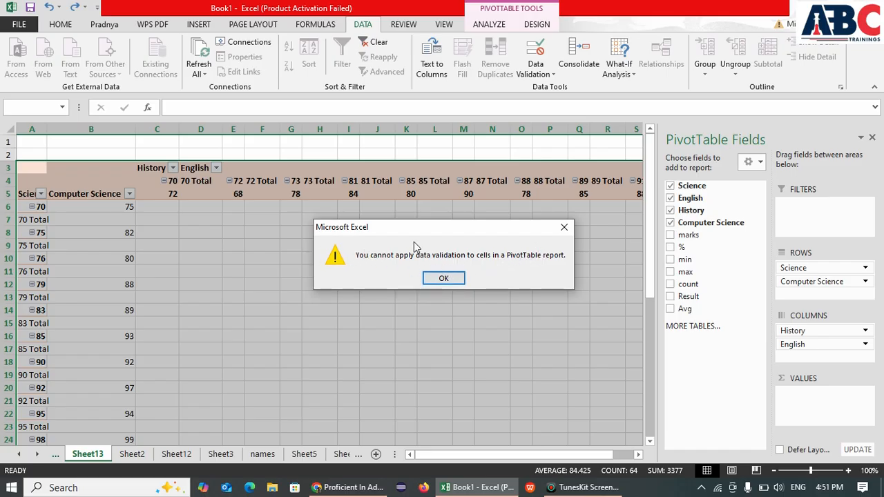
left_click(440, 280)
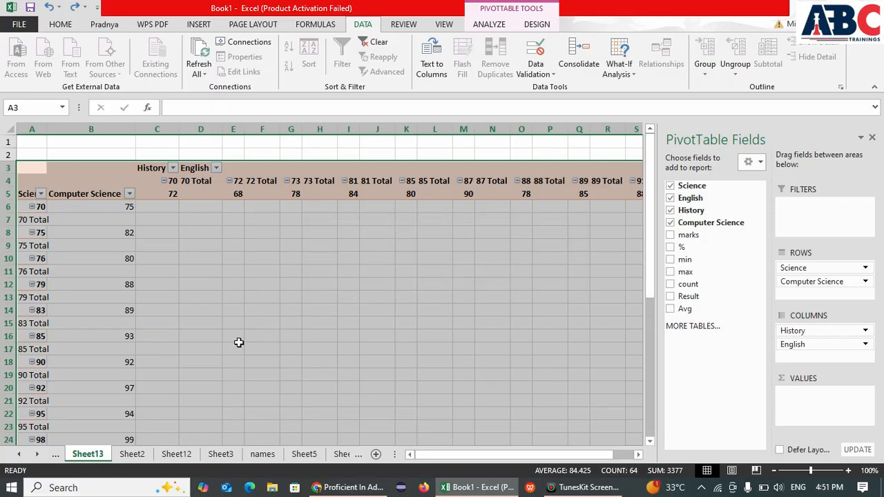
left_click(314, 301)
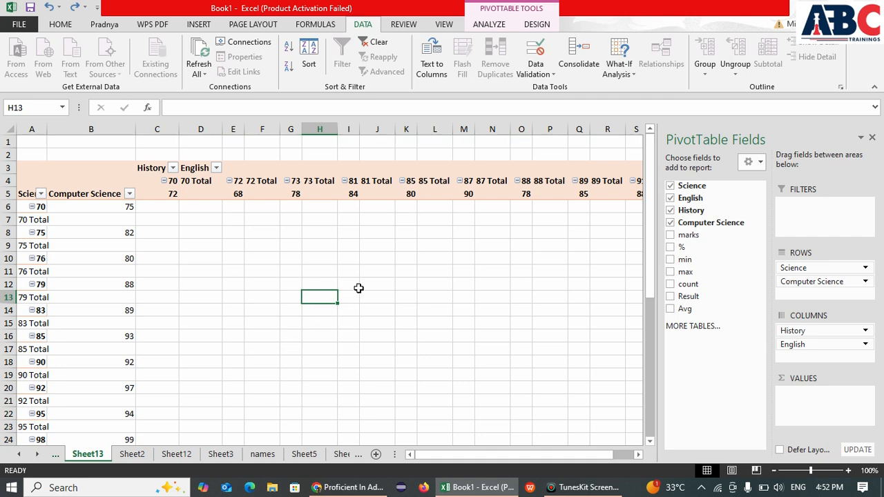
left_click(128, 197)
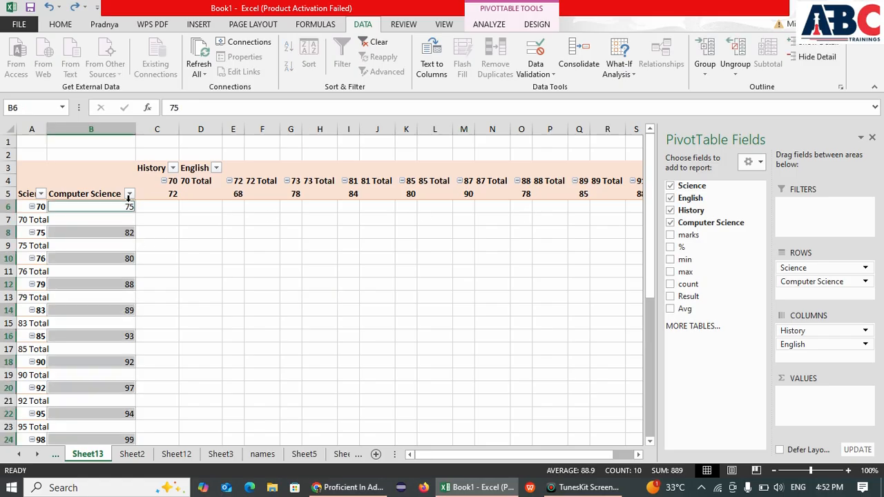
right_click(130, 203)
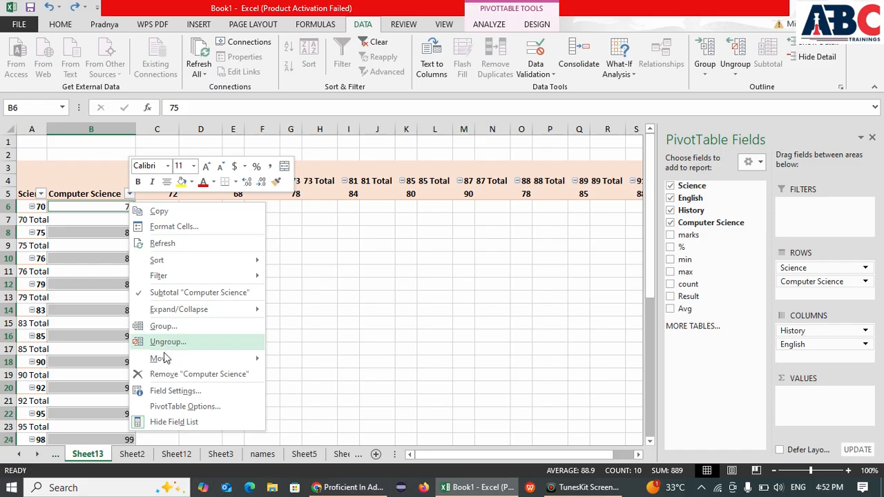
mouse_move(164, 360)
mouse_move(166, 265)
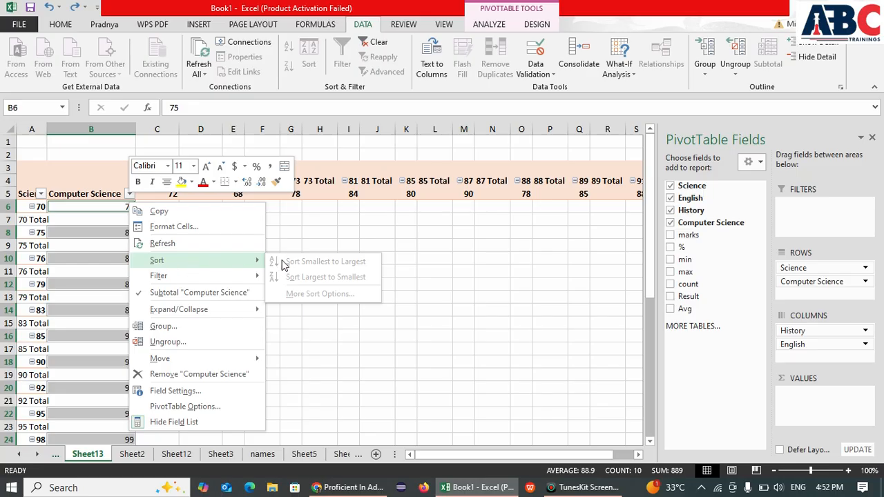
key("Escape")
Sort the pivot table's Computer Science row field from smallest to largest and look over the rows.
left_click(115, 232)
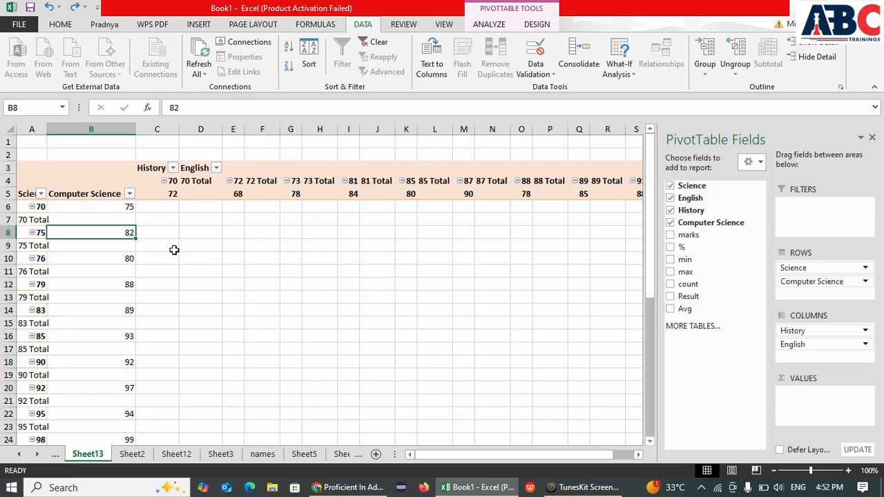
right_click(113, 233)
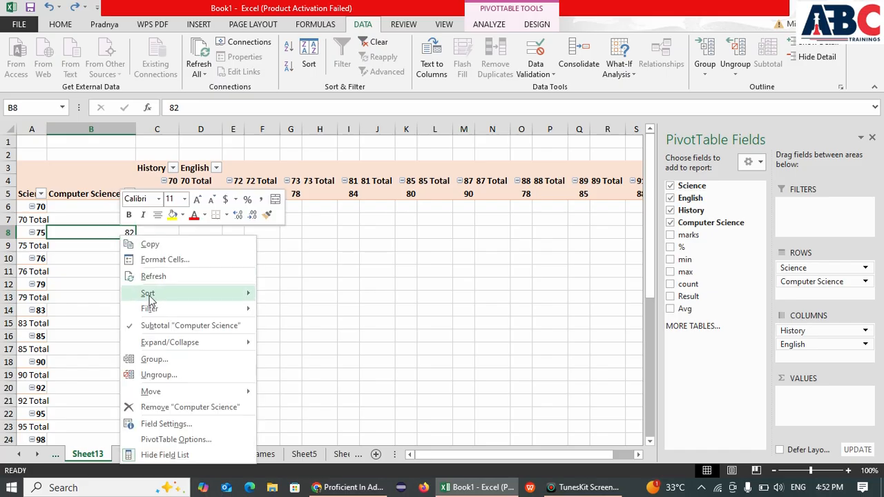
mouse_move(174, 295)
left_click(300, 300)
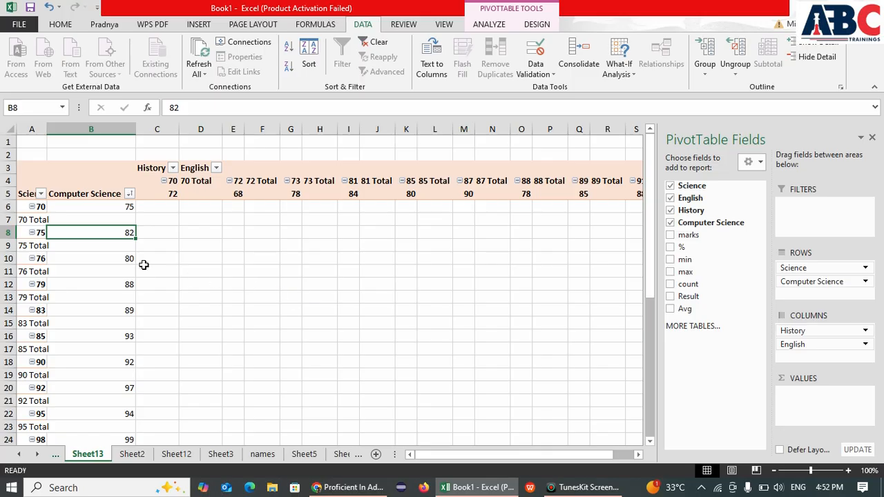
scroll(169, 354, "down", 5)
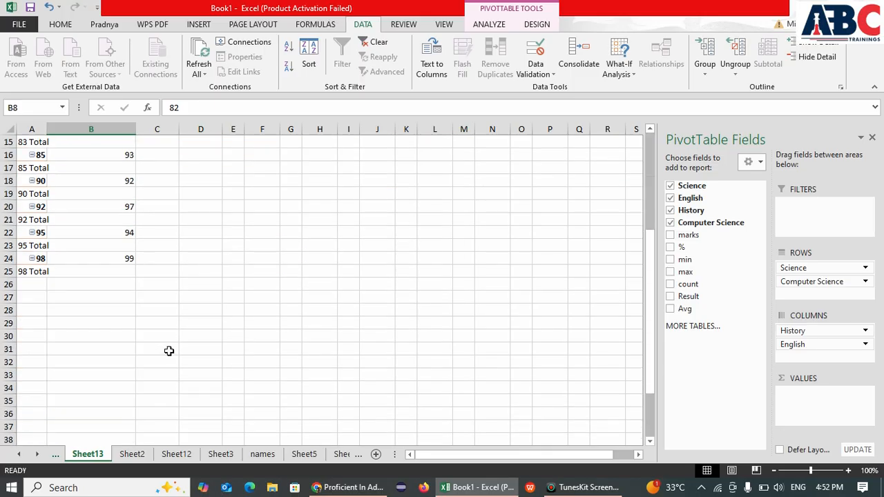
scroll(110, 300, "up", 5)
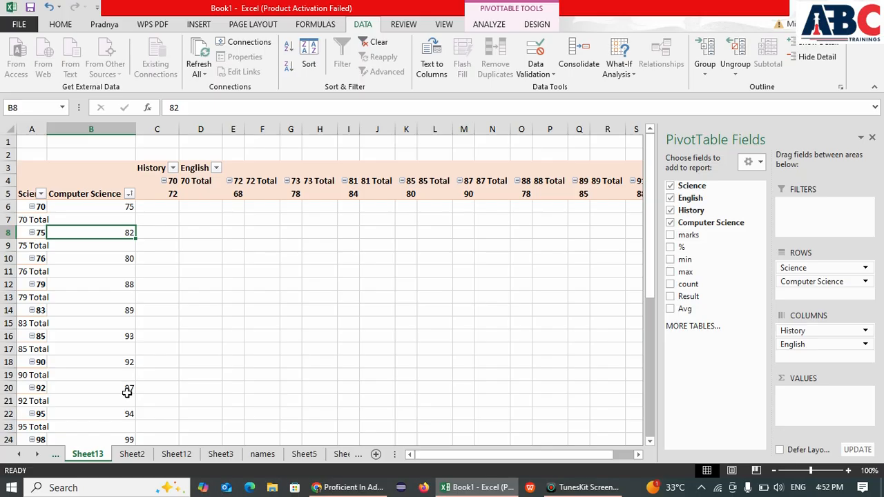
Sort the pivot table's Computer Science row field from largest to smallest and look over the rows.
left_click(109, 210)
right_click(109, 193)
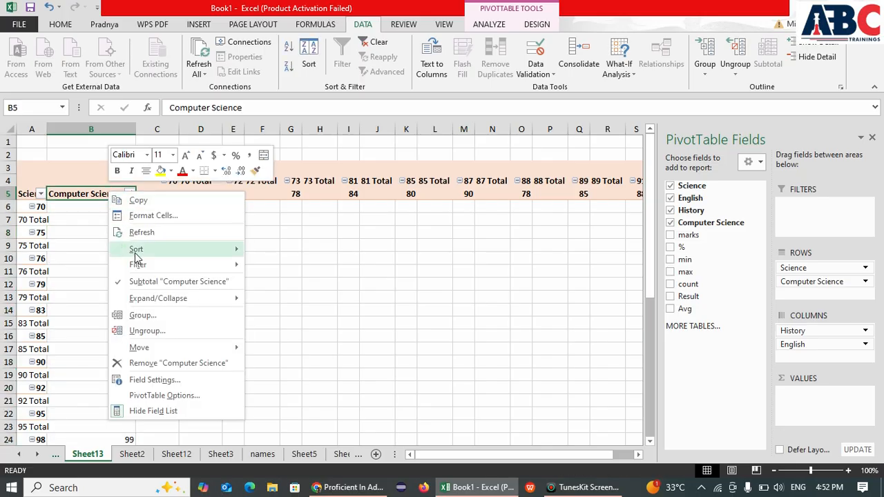
mouse_move(139, 250)
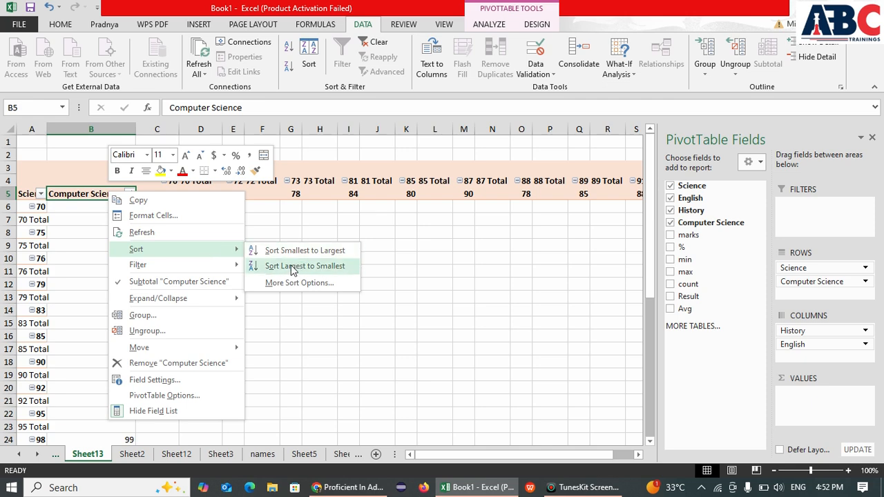
left_click(293, 267)
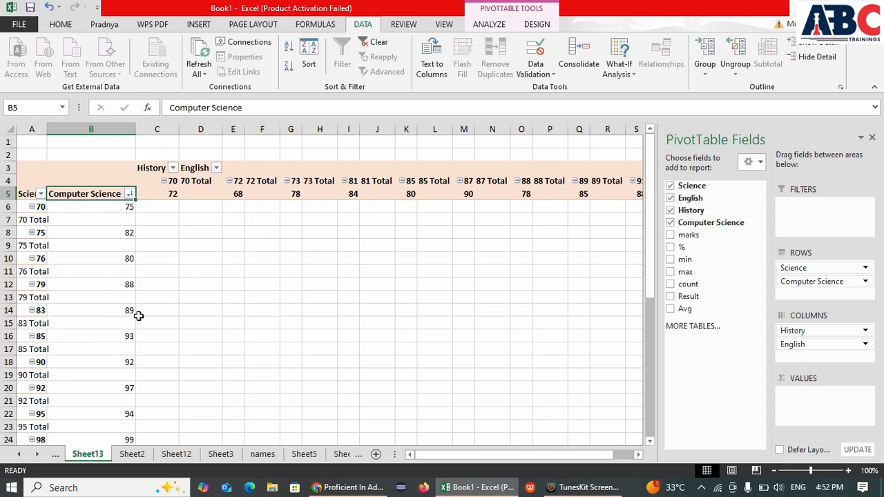
scroll(137, 313, "down", 7)
scroll(137, 312, "up", 7)
Collapse the Science 98 group at the end of the pivot table.
left_click(33, 403)
left_click(34, 439)
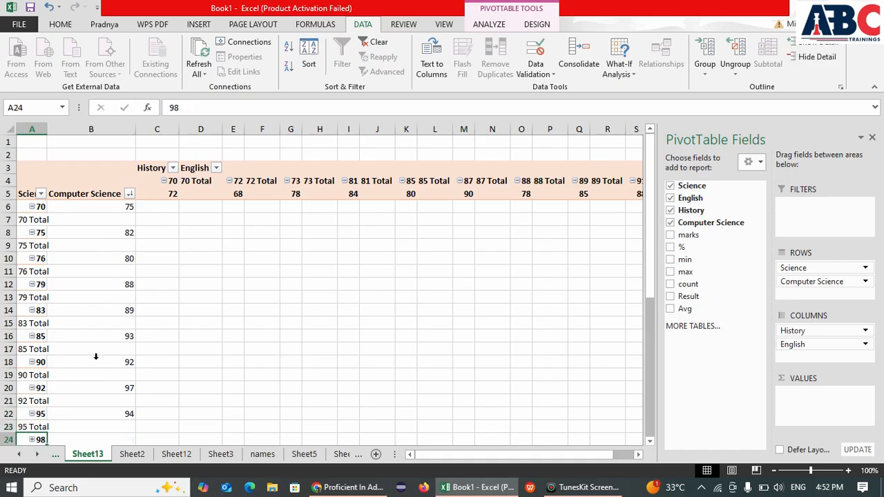
scroll(173, 353, "down", 12)
scroll(211, 339, "up", 12)
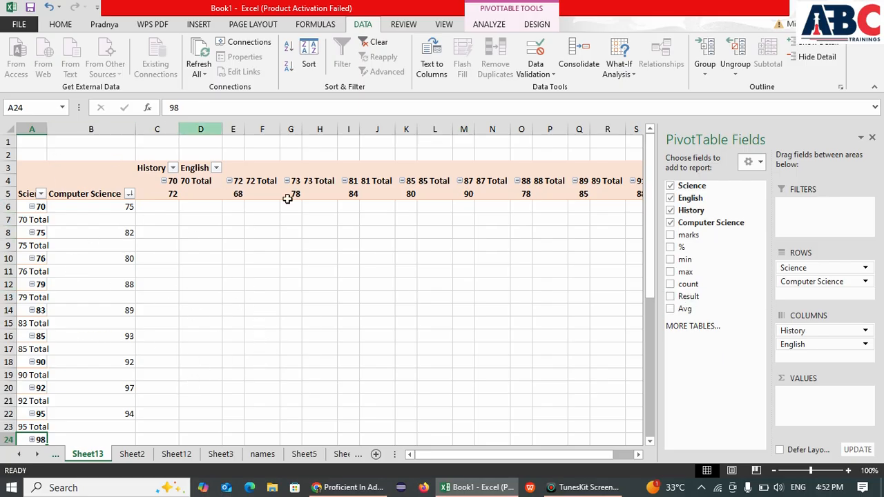
Remove the Science field from the pivot table's rows, keeping Computer Science as the row field.
left_click(252, 25)
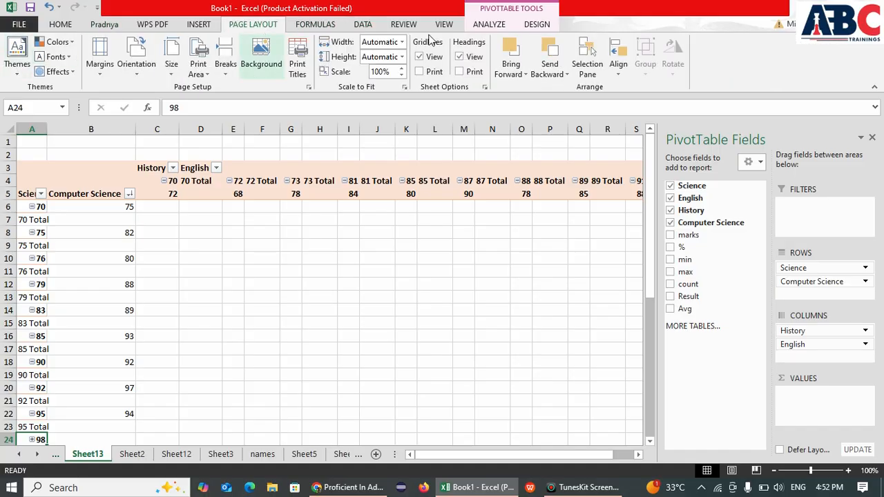
left_click(489, 26)
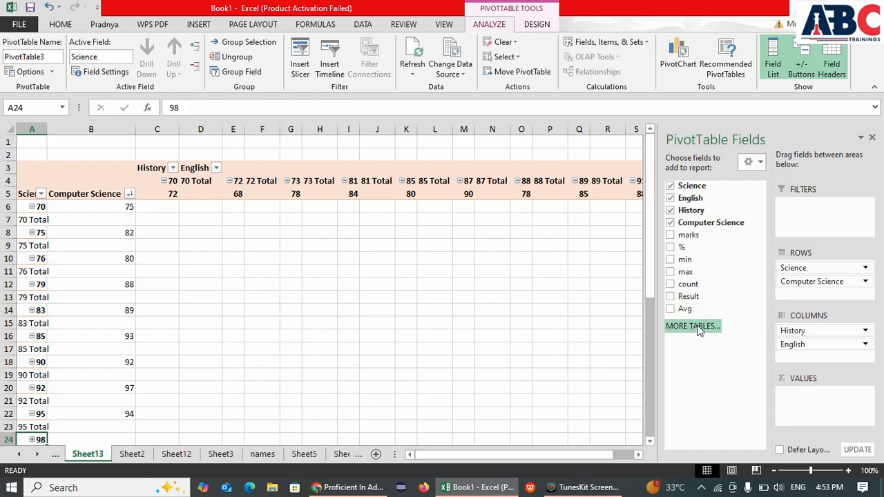
left_click(804, 268)
left_click(801, 219)
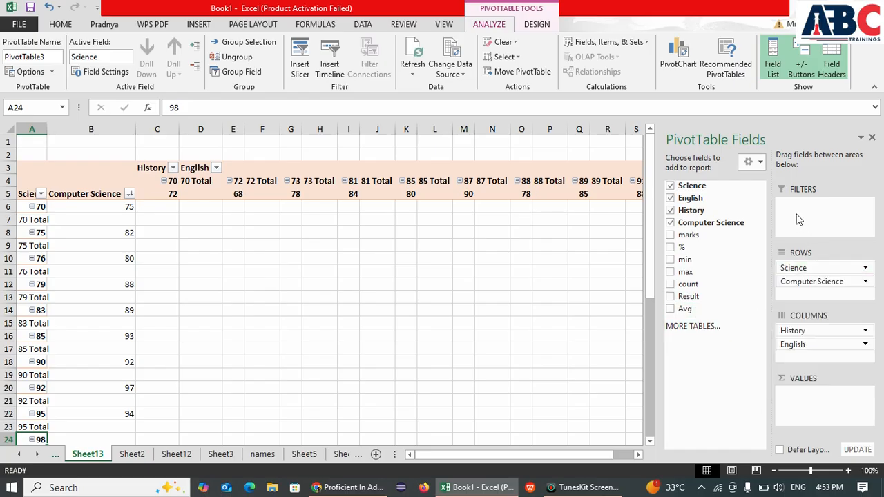
left_click(808, 268)
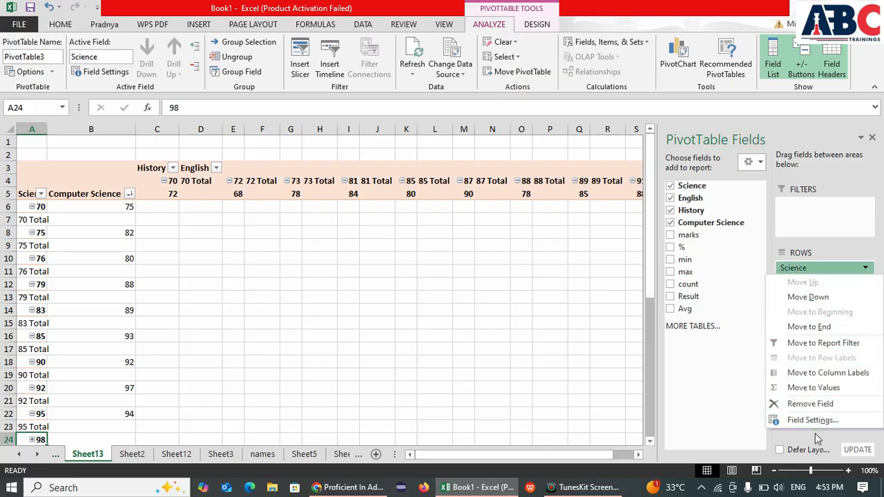
left_click(814, 404)
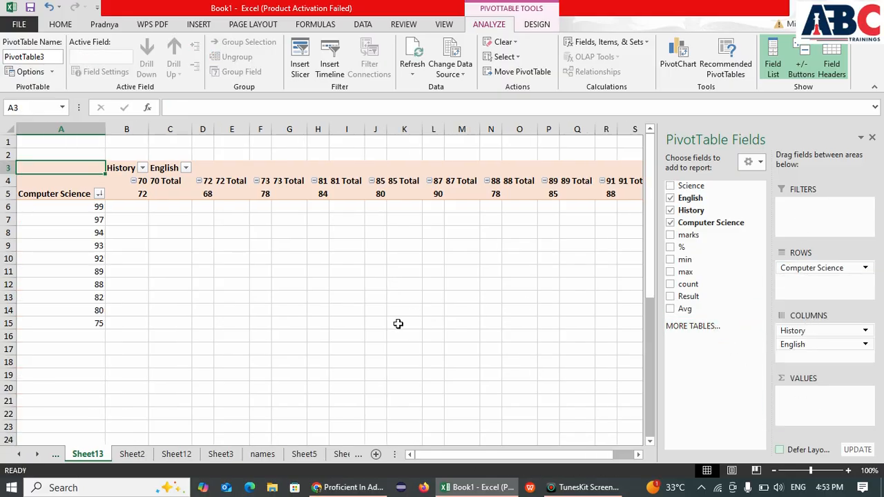